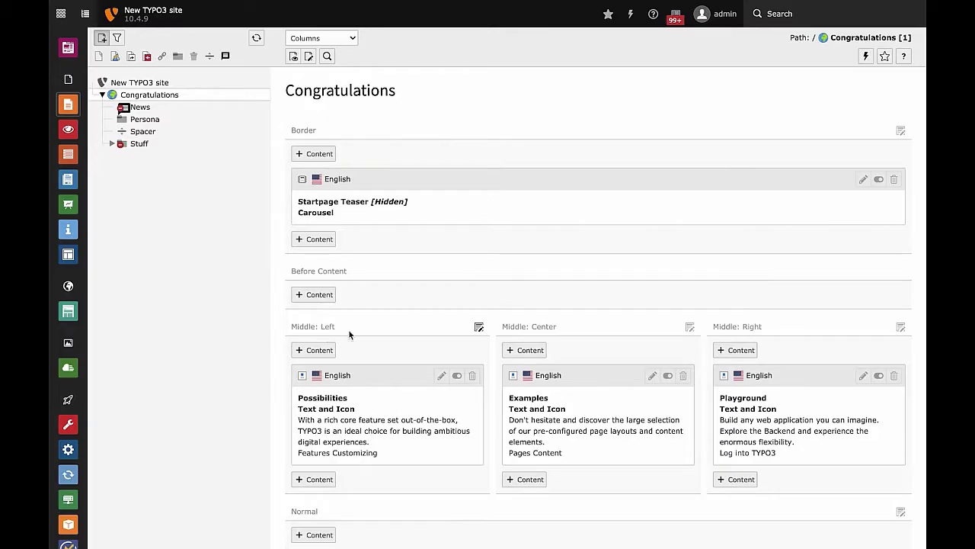
pyautogui.click(68, 365)
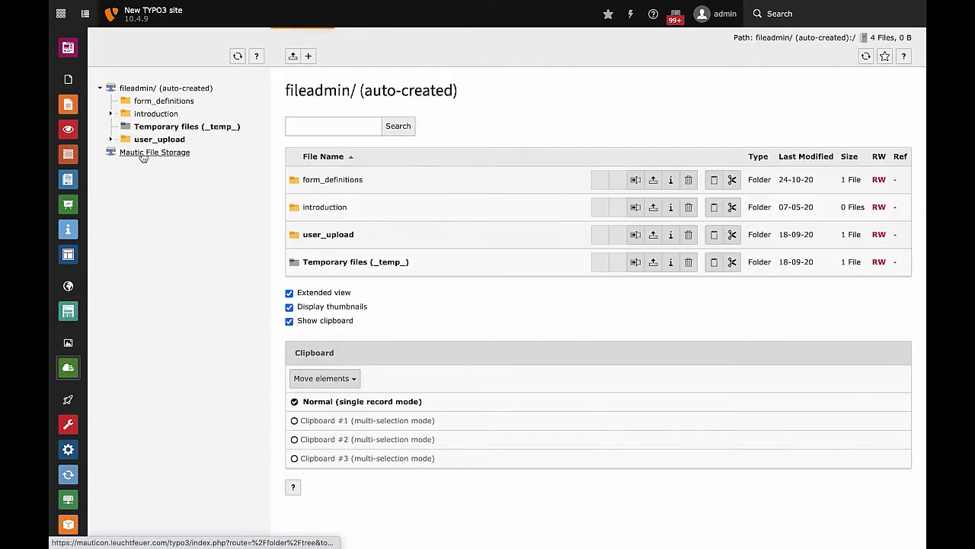
pyautogui.click(141, 154)
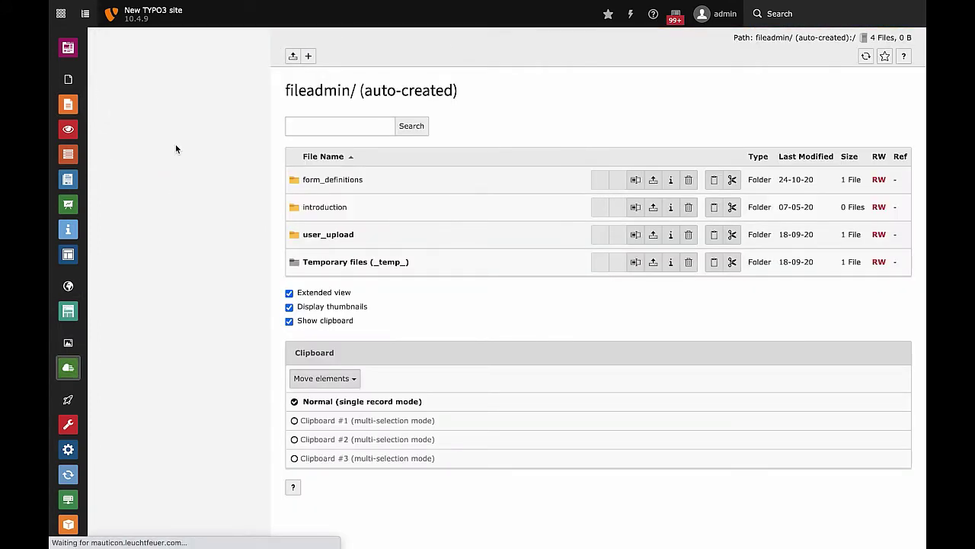
pyautogui.click(152, 102)
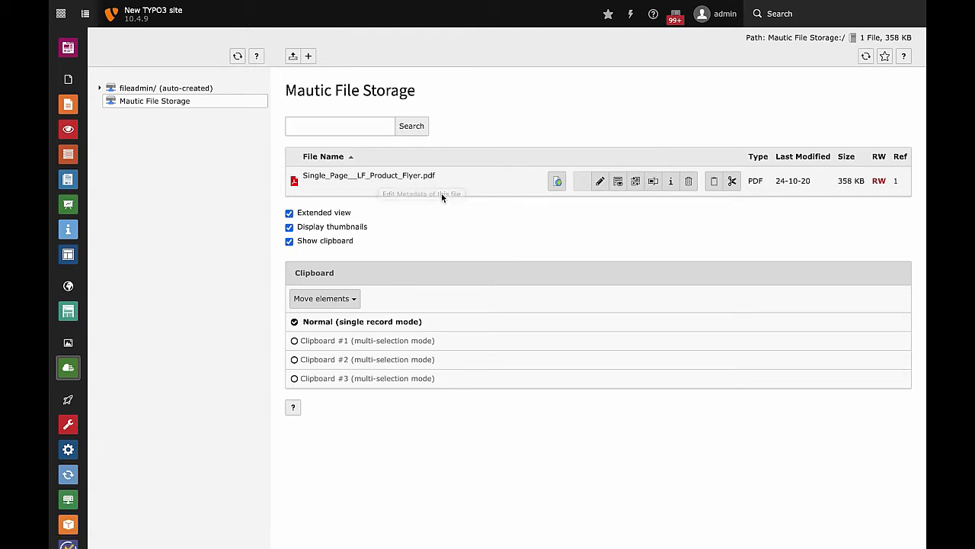
pyautogui.click(601, 186)
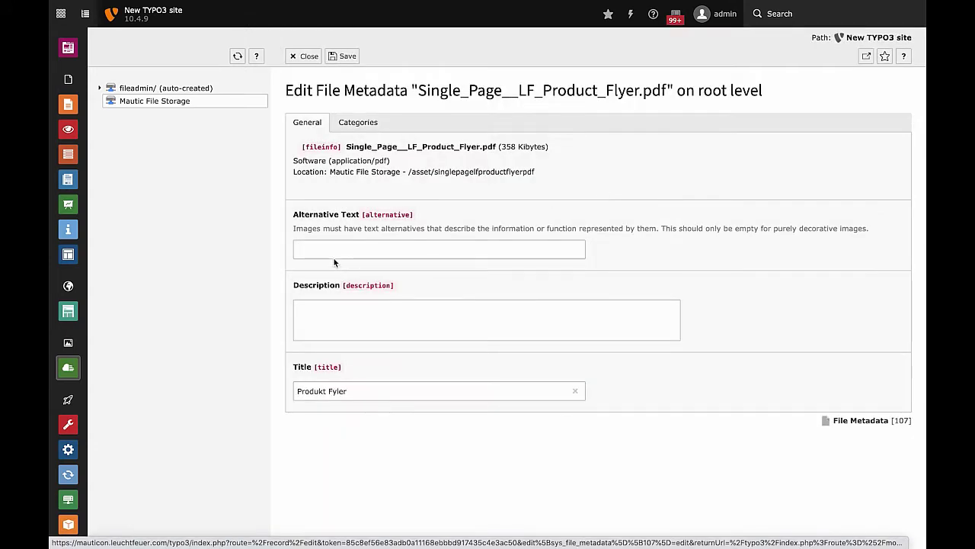
pyautogui.click(333, 255)
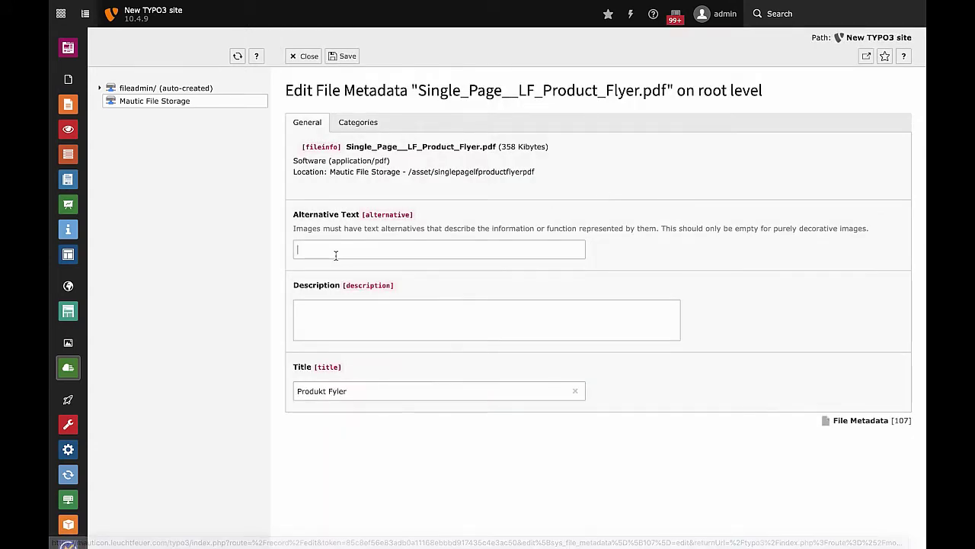
pyautogui.click(367, 313)
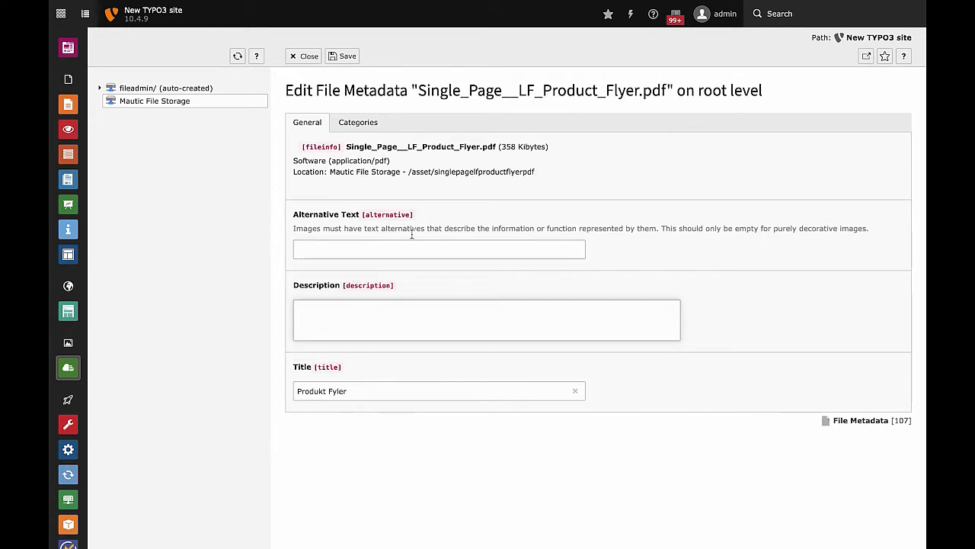
pyautogui.click(349, 123)
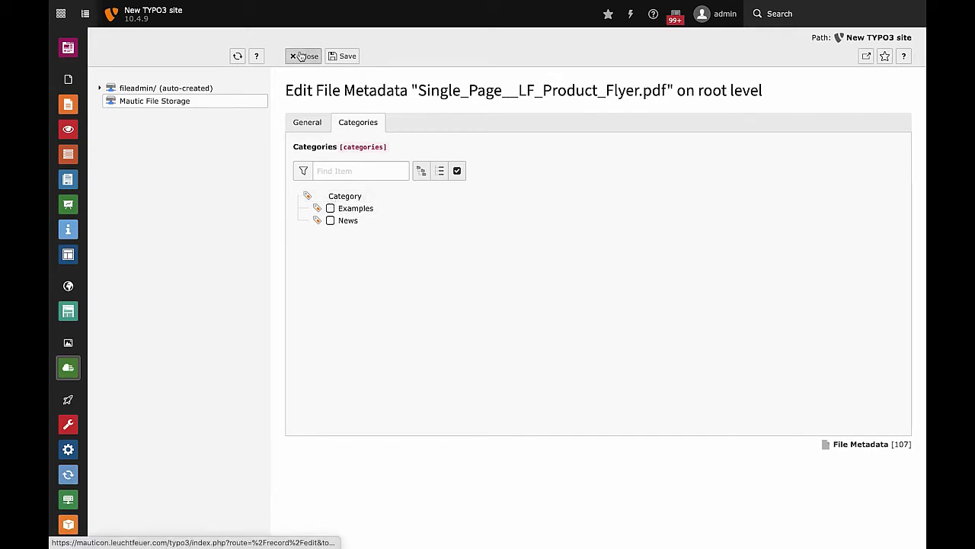
pyautogui.click(68, 103)
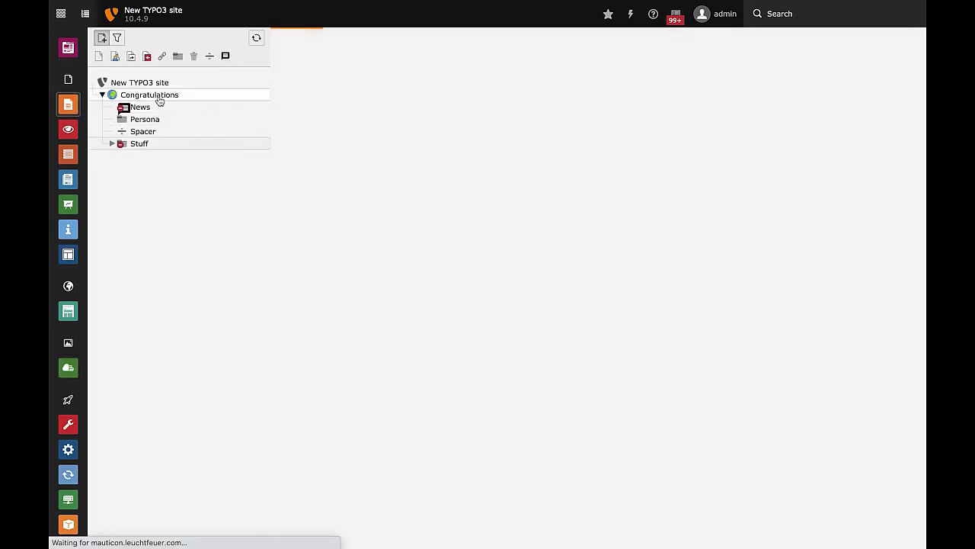
# Open the MautiCon text element on the Congratulations page for editing.
pyautogui.click(160, 101)
pyautogui.scroll(-5, 580, 458)
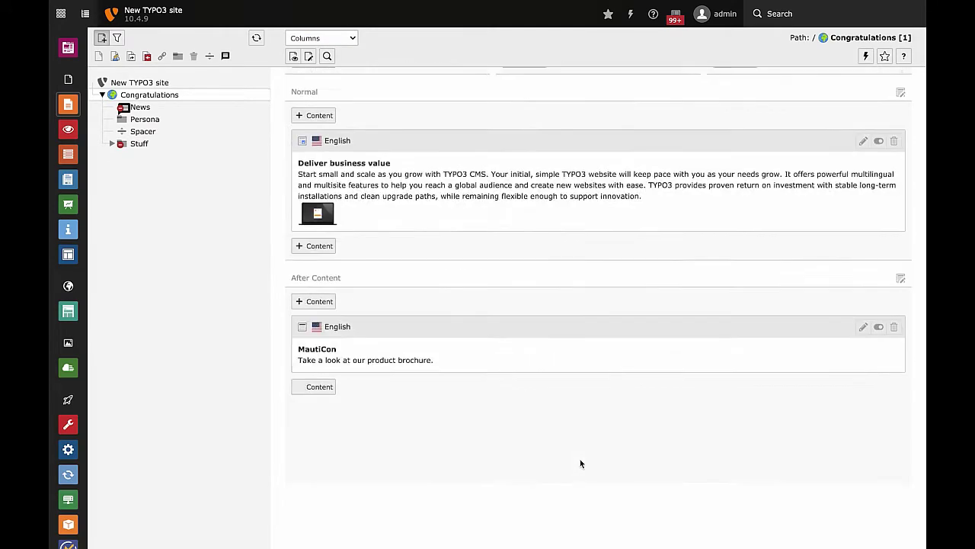
pyautogui.scroll(-3, 580, 463)
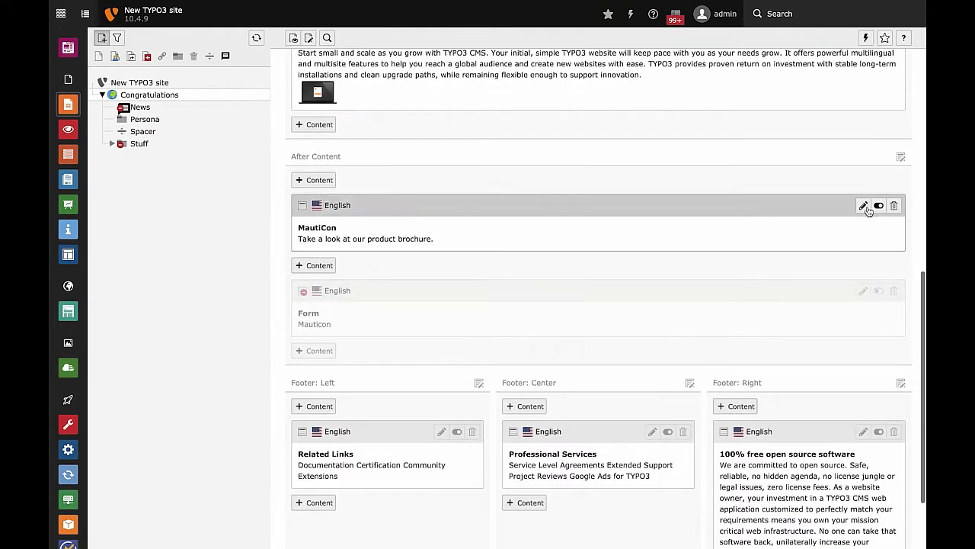
pyautogui.click(865, 207)
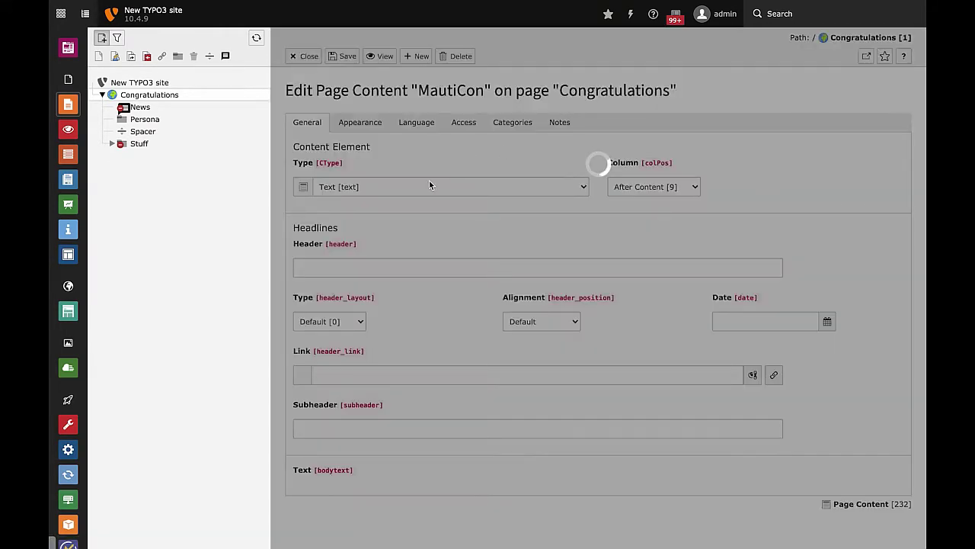
pyautogui.scroll(-3, 397, 342)
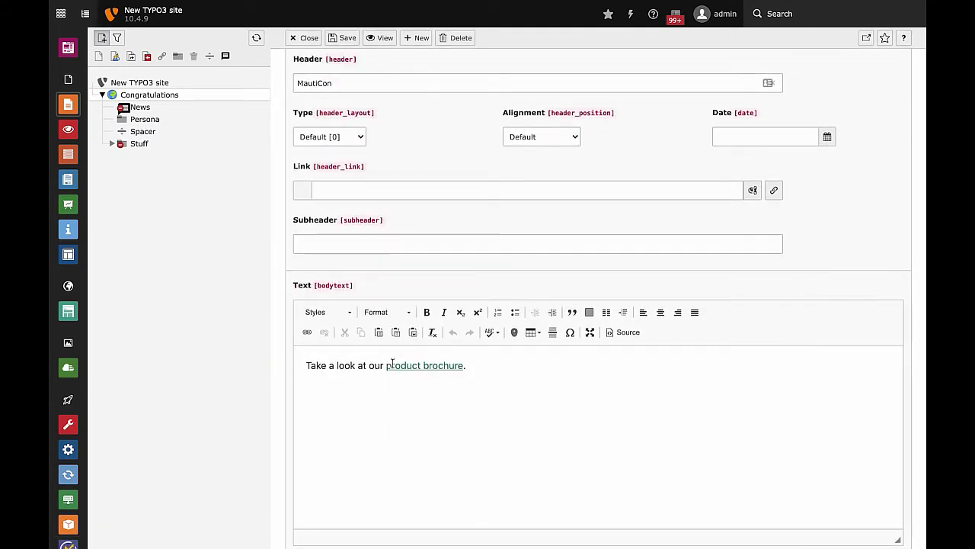
# Link 'product brochure' to Single_Page__LF_Product_Flyer.pdf in Mautic File Storage and save.
pyautogui.click(404, 366)
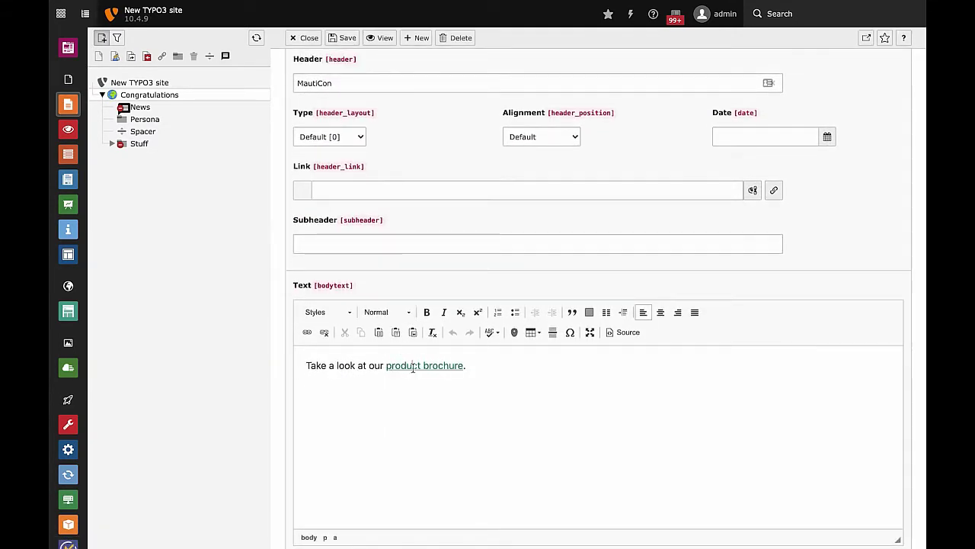
pyautogui.doubleClick(413, 367)
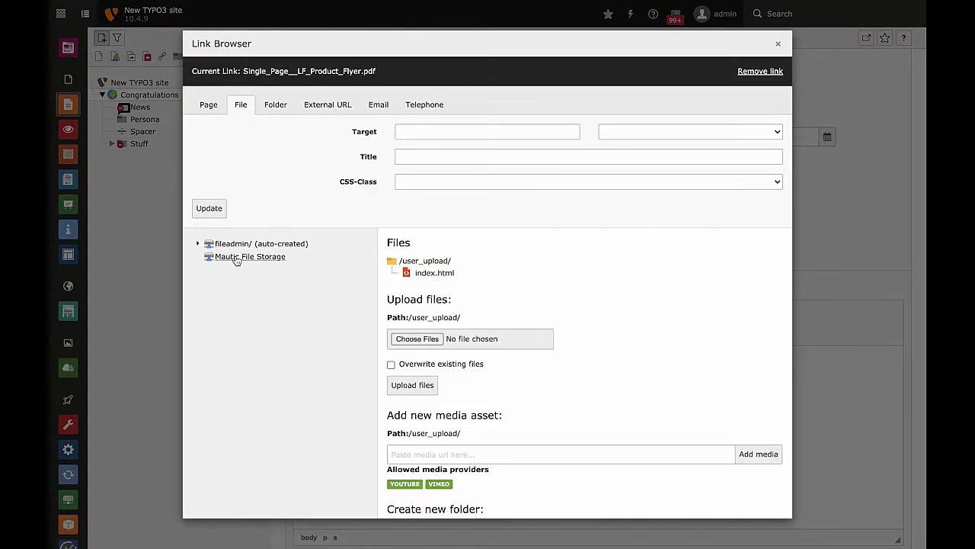
pyautogui.click(480, 276)
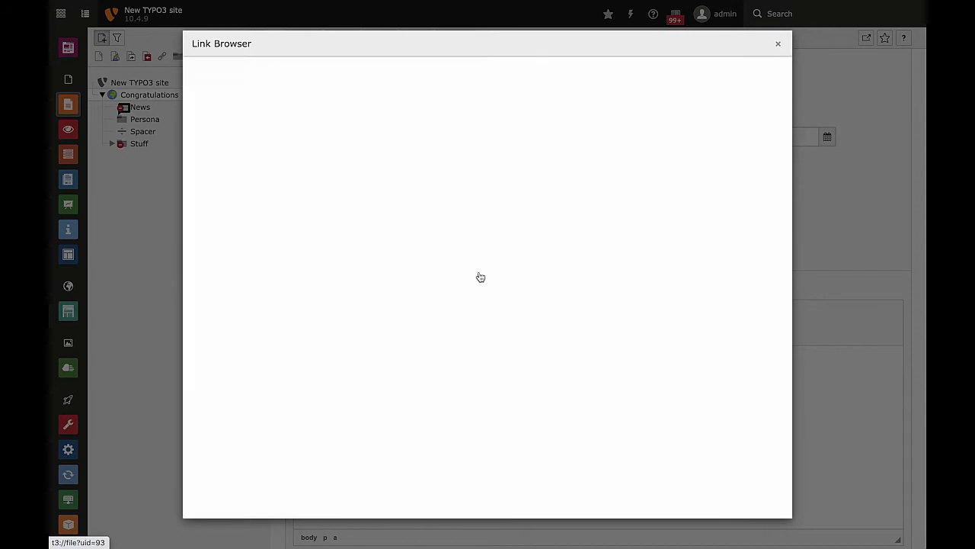
pyautogui.scroll(-1, 457, 319)
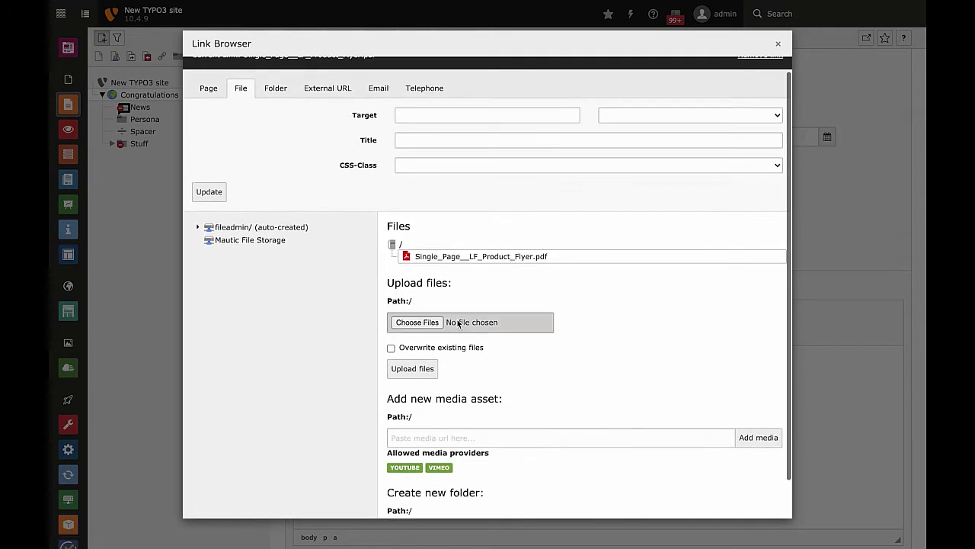
pyautogui.click(482, 257)
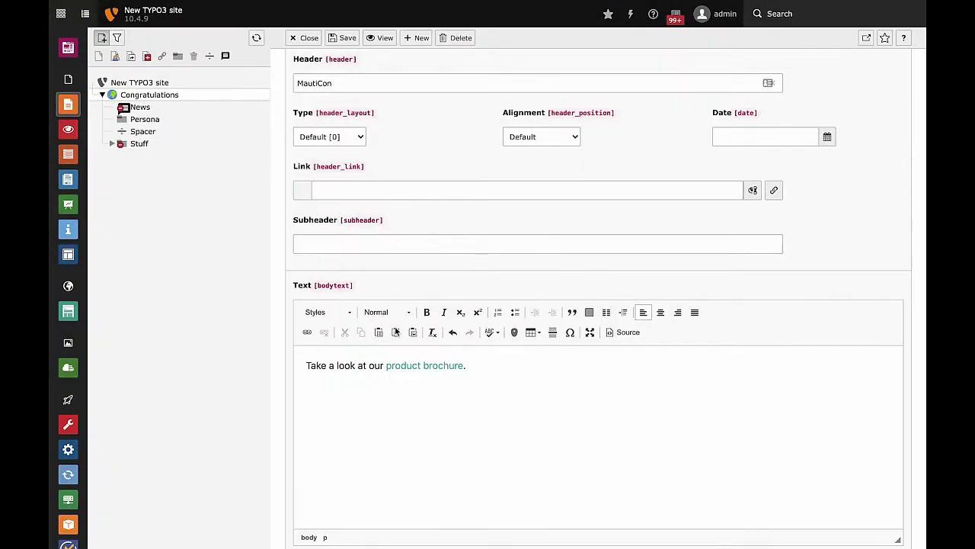
pyautogui.click(347, 38)
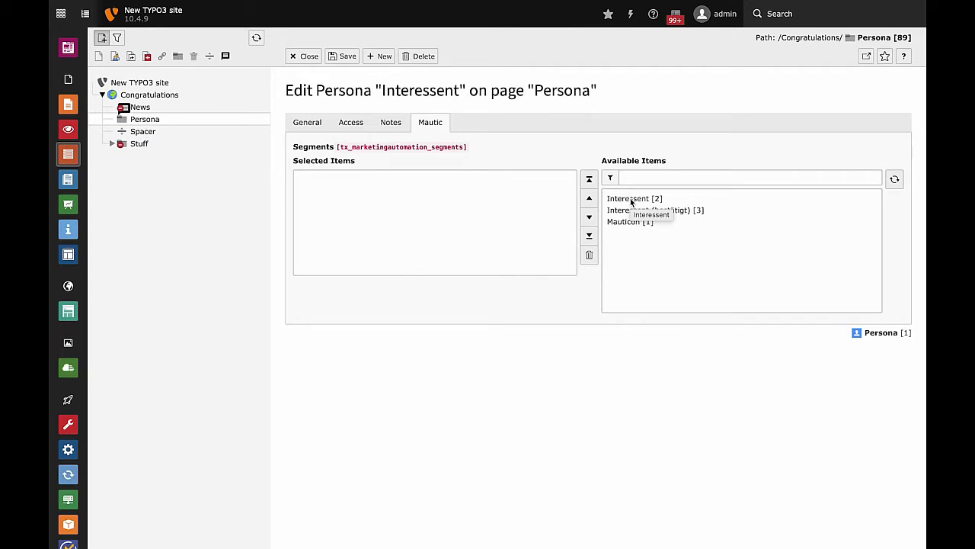
# Assign segments Interessent [2] and Interessent (bestätigt) [3] to the Interessent persona and save.
pyautogui.click(318, 124)
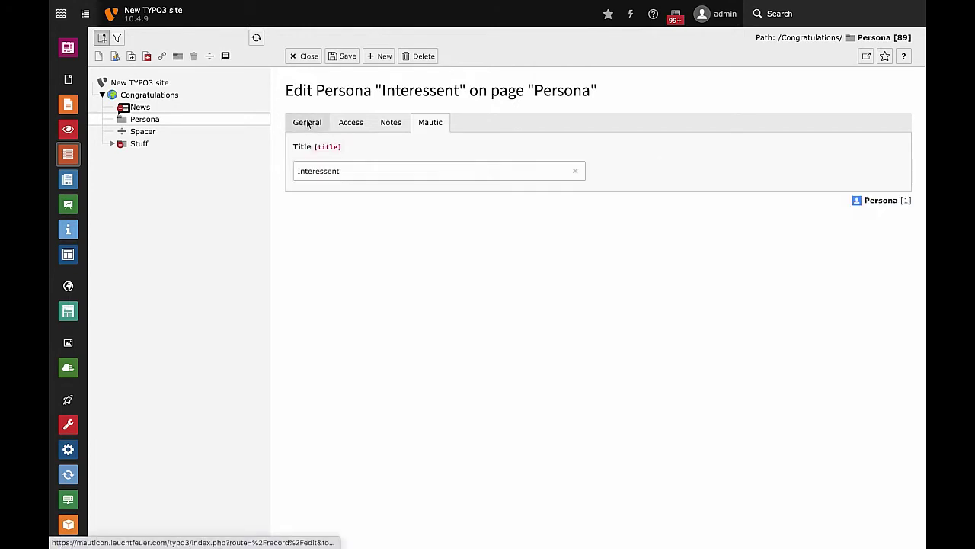
pyautogui.click(386, 125)
pyautogui.click(423, 124)
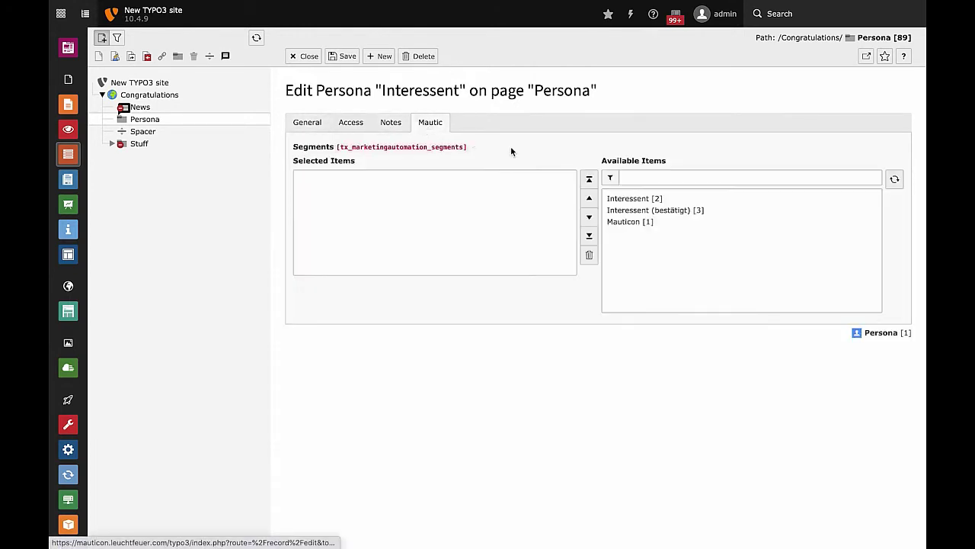
pyautogui.click(636, 200)
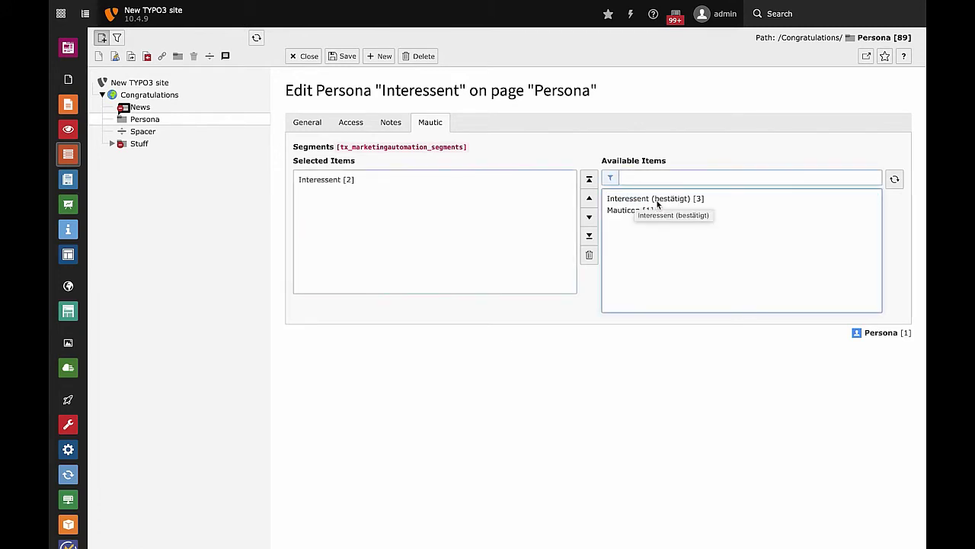
pyautogui.click(657, 199)
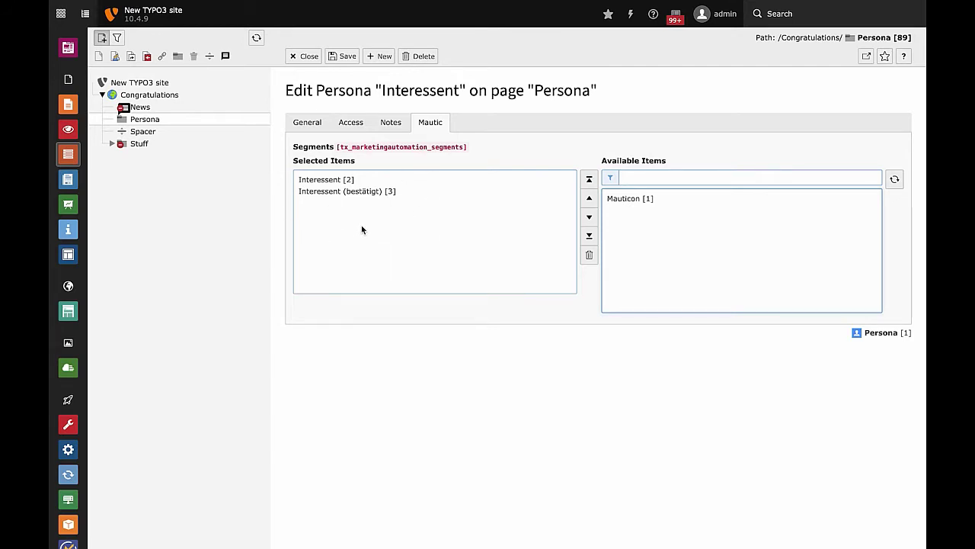
pyautogui.click(323, 132)
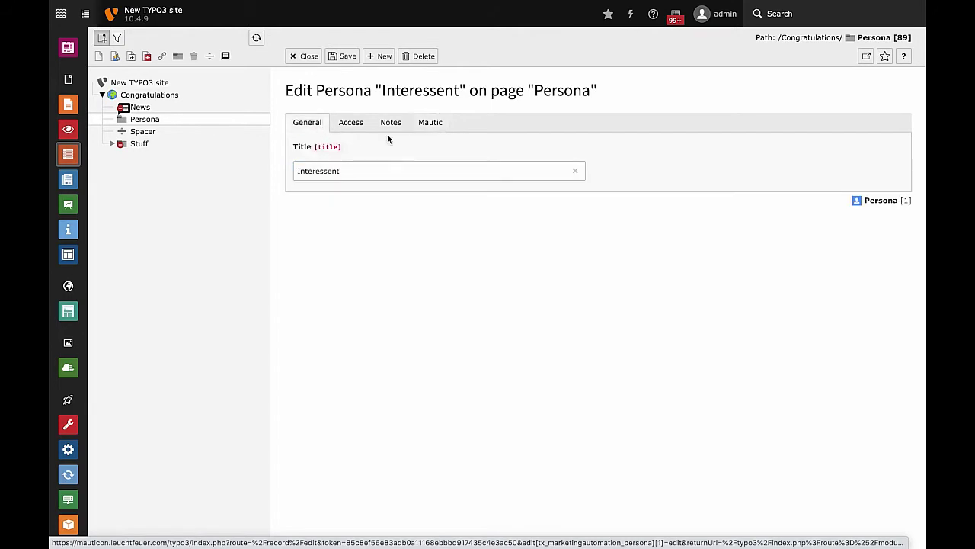
pyautogui.click(342, 57)
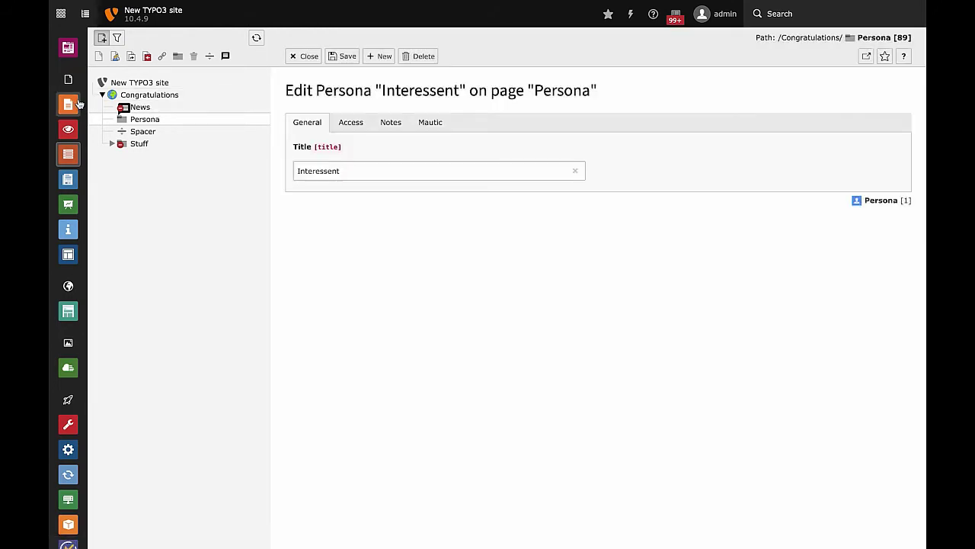
# Open the MautiCon content element on the Congratulations page for editing.
pyautogui.click(68, 103)
pyautogui.click(150, 94)
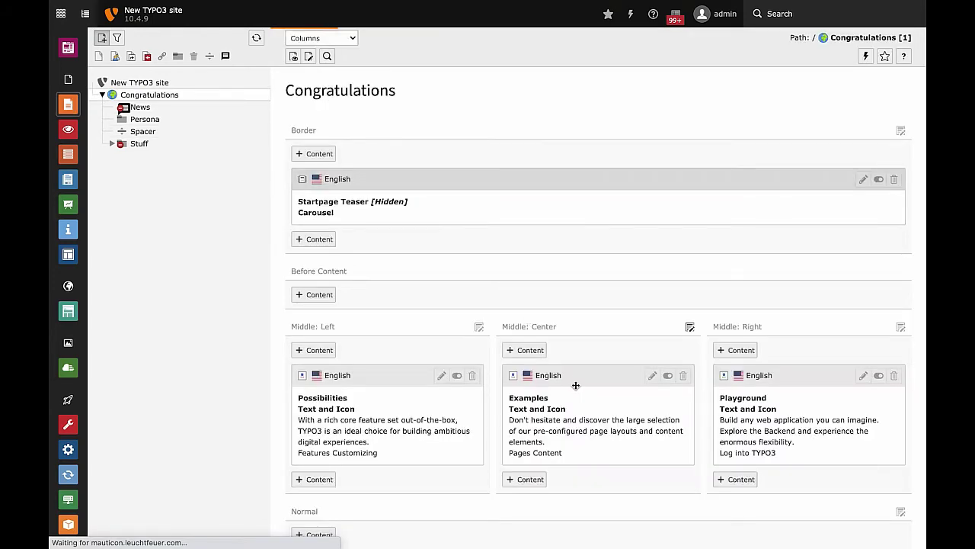
pyautogui.scroll(-5, 575, 384)
pyautogui.scroll(-1, 575, 384)
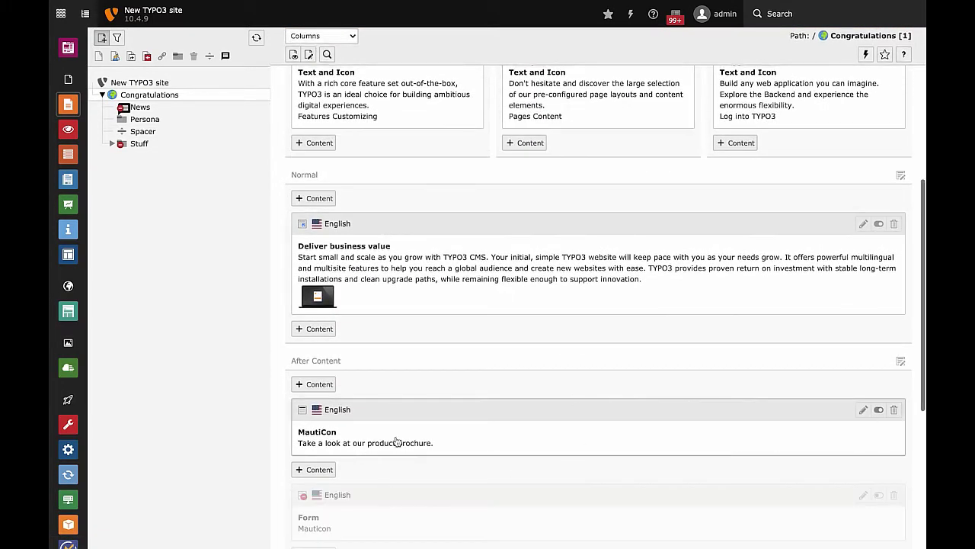
pyautogui.click(863, 411)
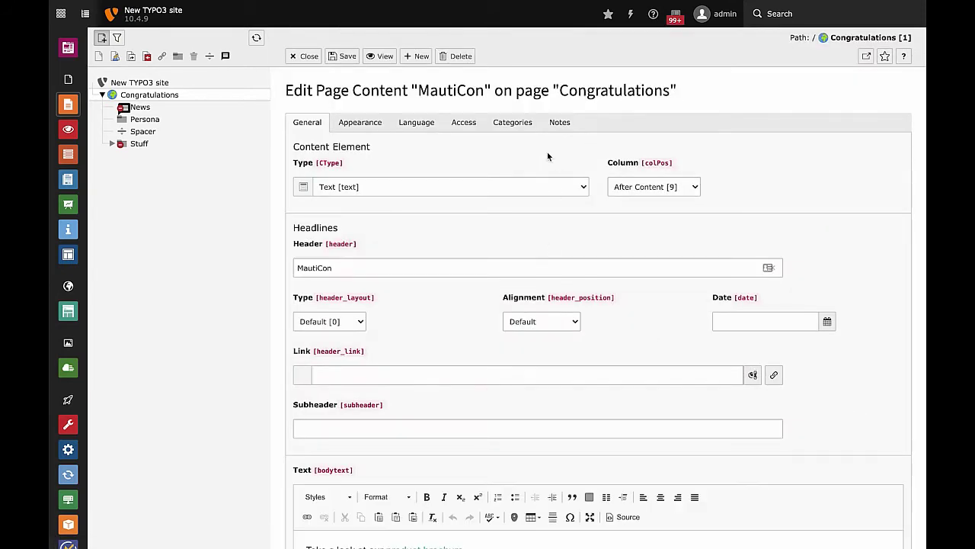
# Restrict the element to the Interessent [1] persona under Access and save it.
pyautogui.click(464, 124)
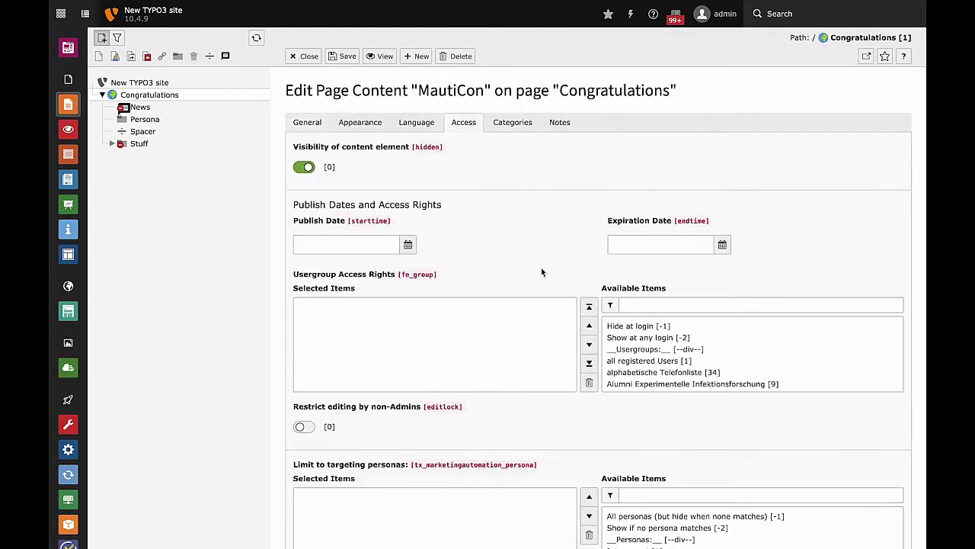
pyautogui.scroll(-1, 541, 269)
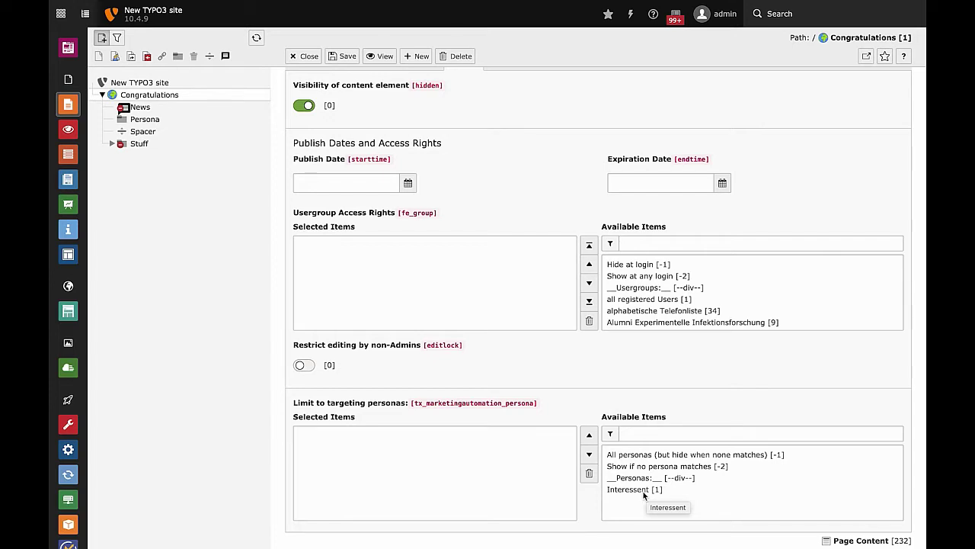
pyautogui.click(644, 490)
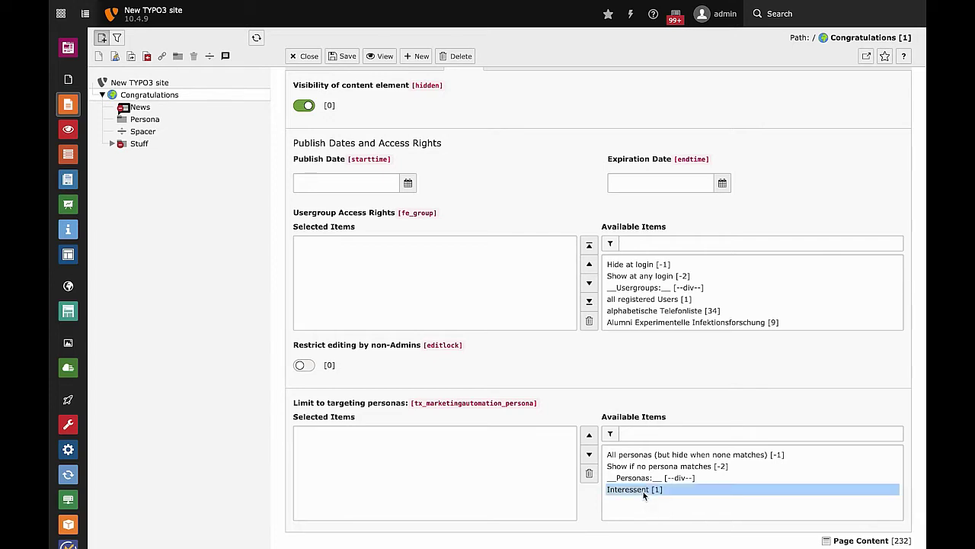
pyautogui.click(346, 58)
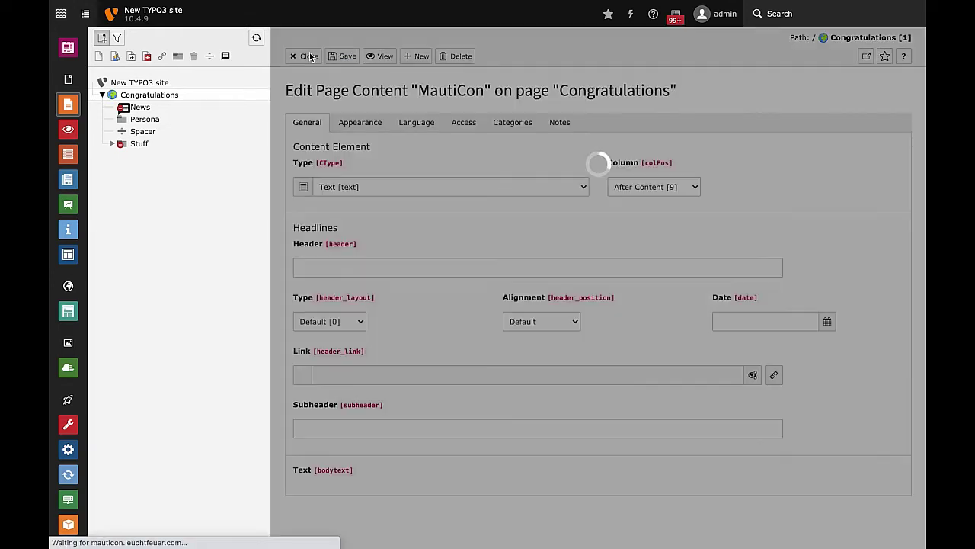
pyautogui.scroll(-2, 467, 274)
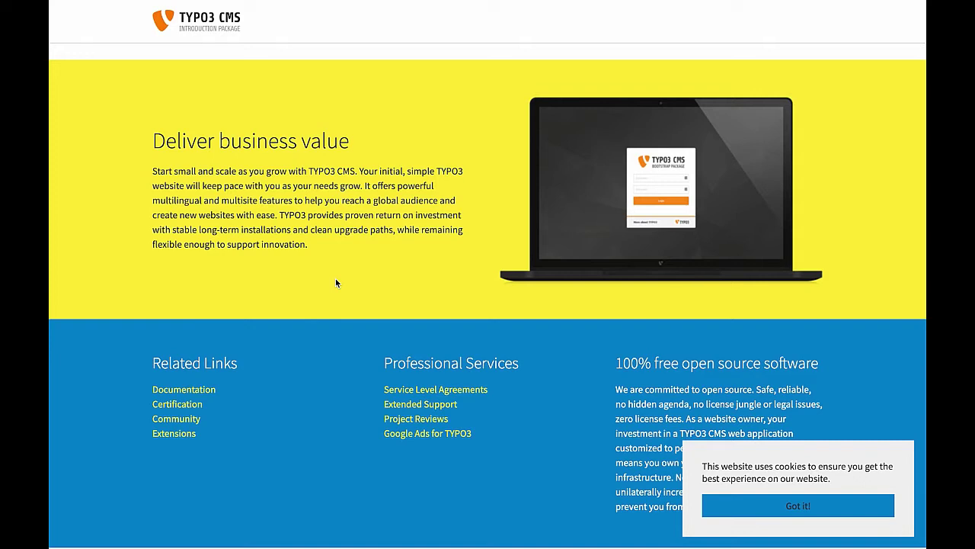
# Replace the Interessent persona with 'Show if no persona matches [-2]' and save the element.
pyautogui.hotkey('ctrl', 'Tab')
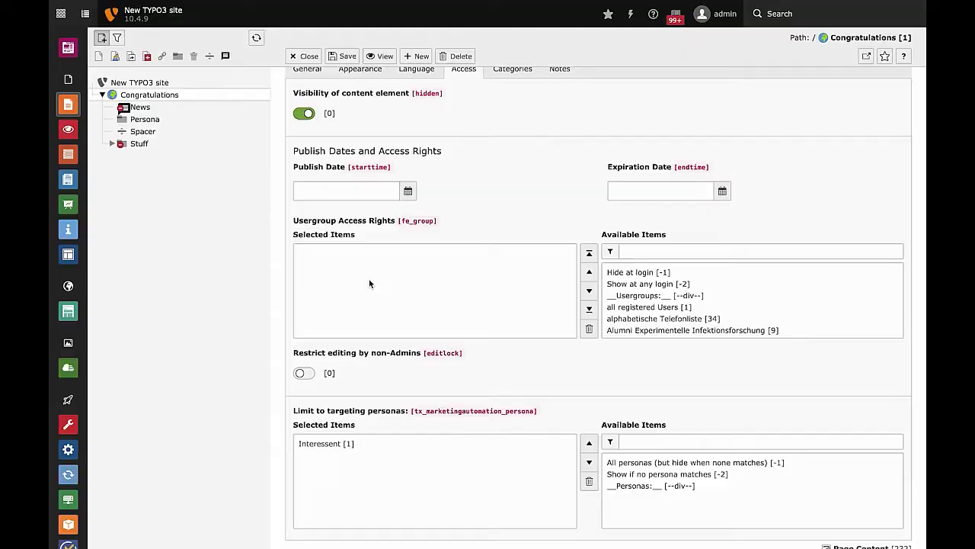
pyautogui.click(312, 444)
pyautogui.click(589, 483)
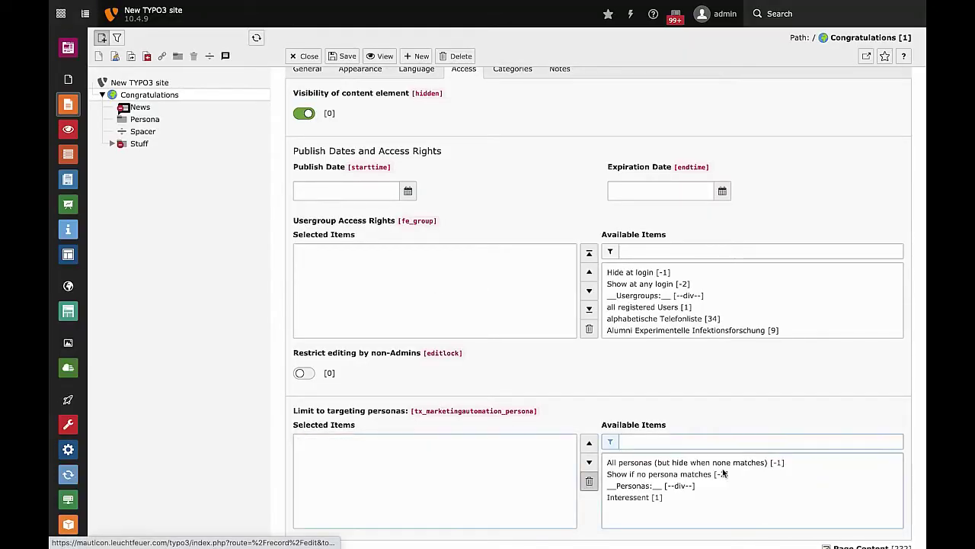
pyautogui.click(658, 474)
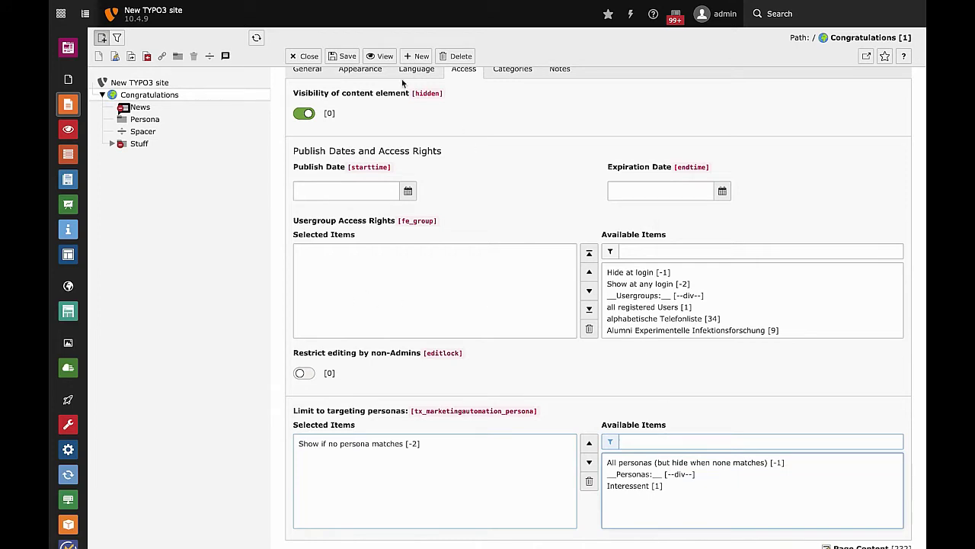
pyautogui.click(344, 58)
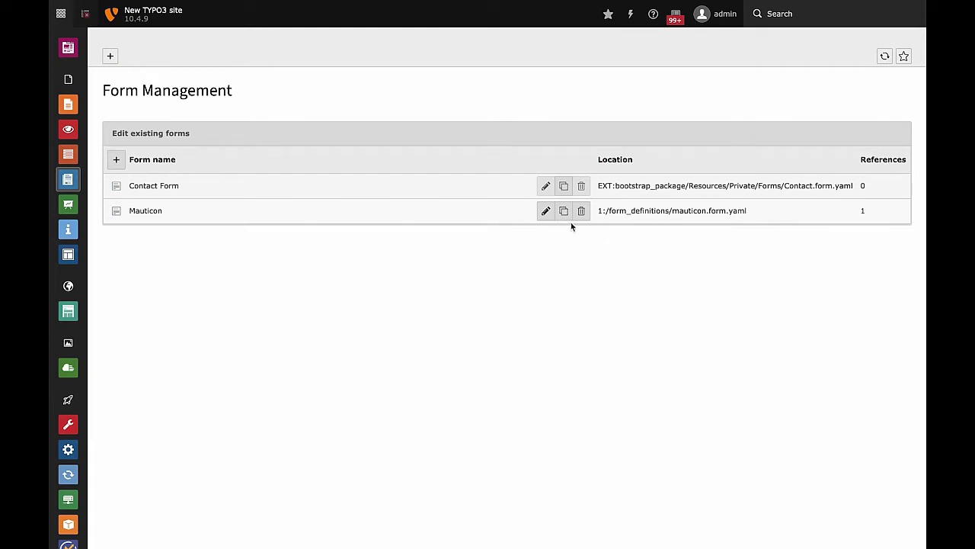
# Open the Mauticon form in the form editor from the forms list.
pyautogui.click(545, 210)
pyautogui.click(549, 219)
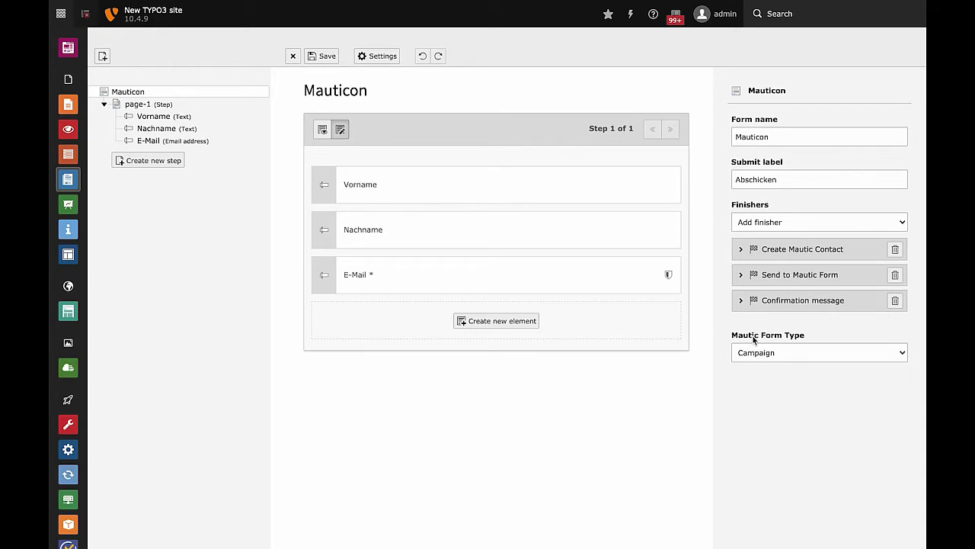
# Leave the Mautic Form Type at Campaign and select the Vorname field.
pyautogui.click(788, 354)
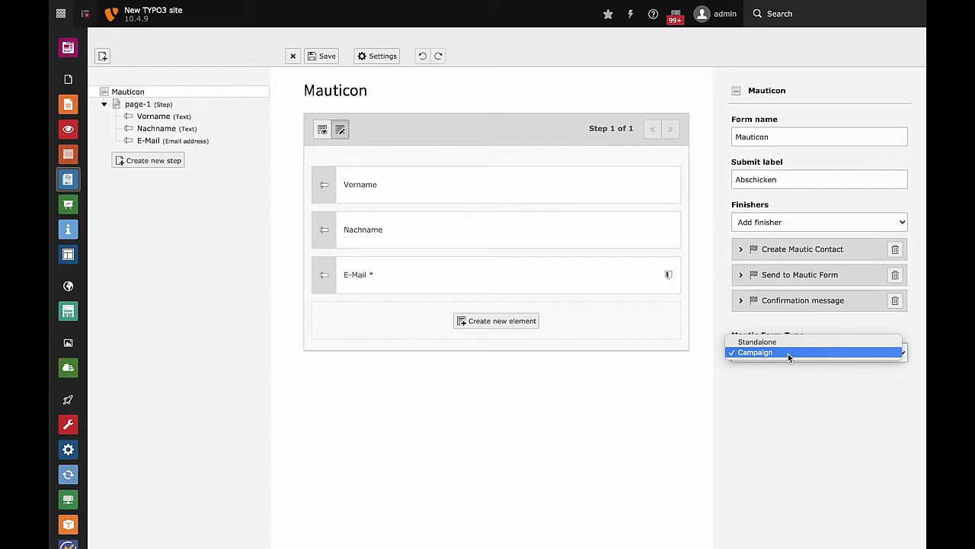
pyautogui.click(788, 353)
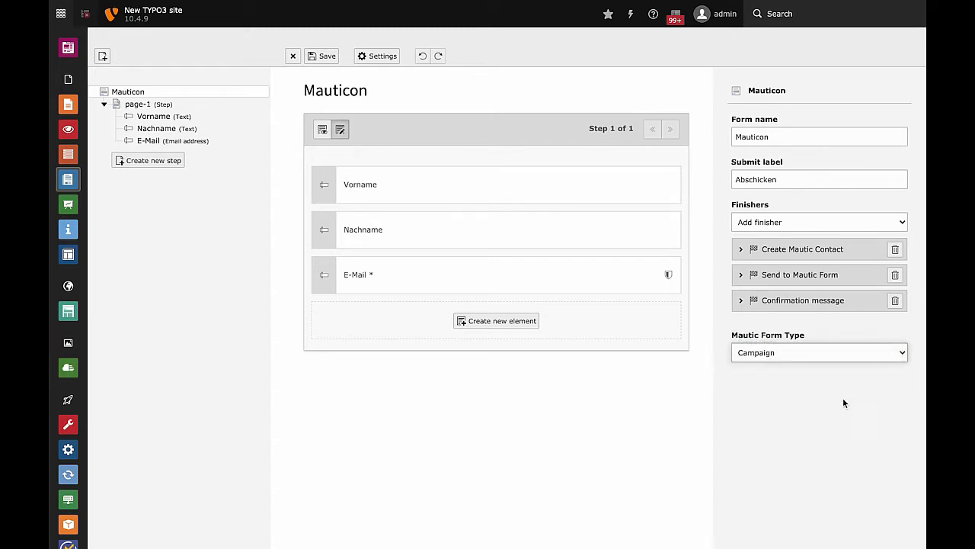
pyautogui.click(478, 191)
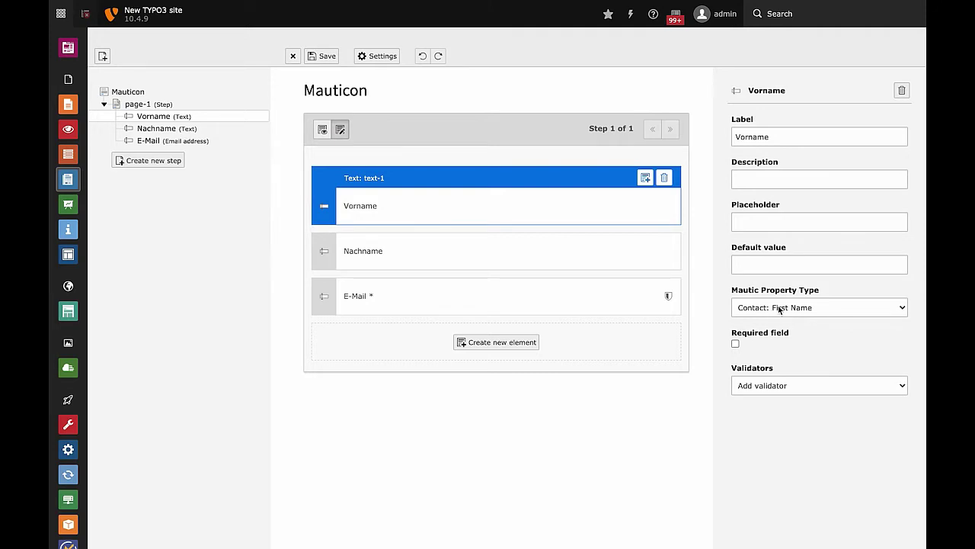
# Verify Vorname maps to Contact: First Name and Nachname to Contact: Last Name.
pyautogui.click(780, 309)
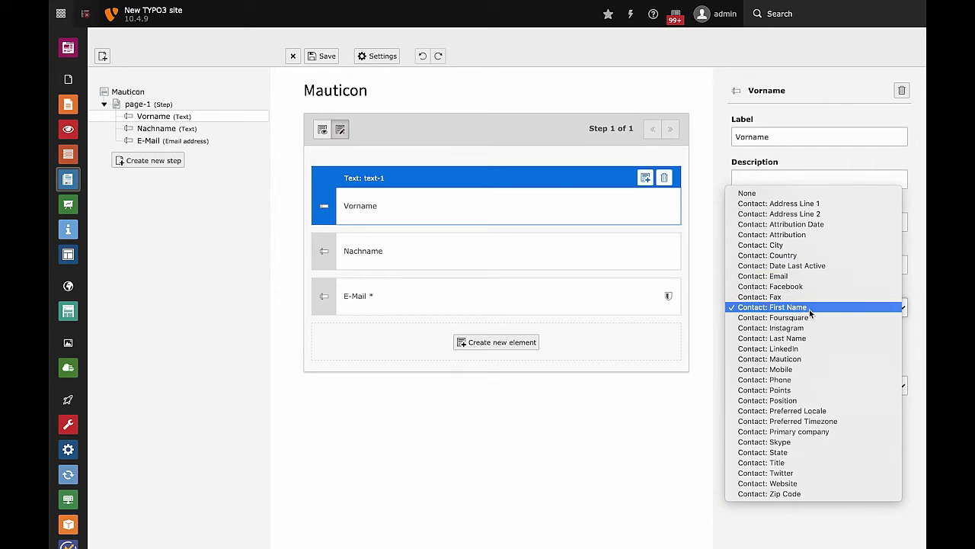
pyautogui.click(528, 242)
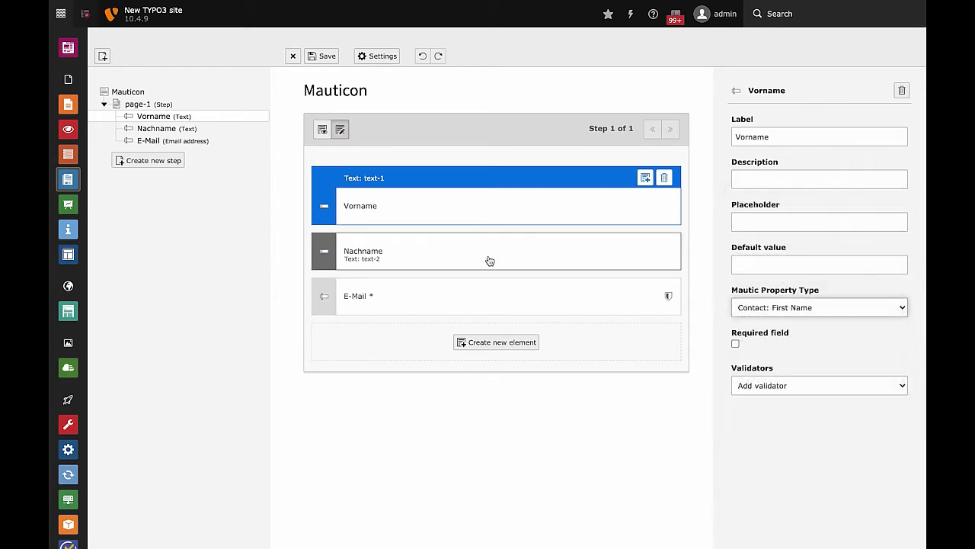
pyautogui.click(527, 258)
pyautogui.click(789, 308)
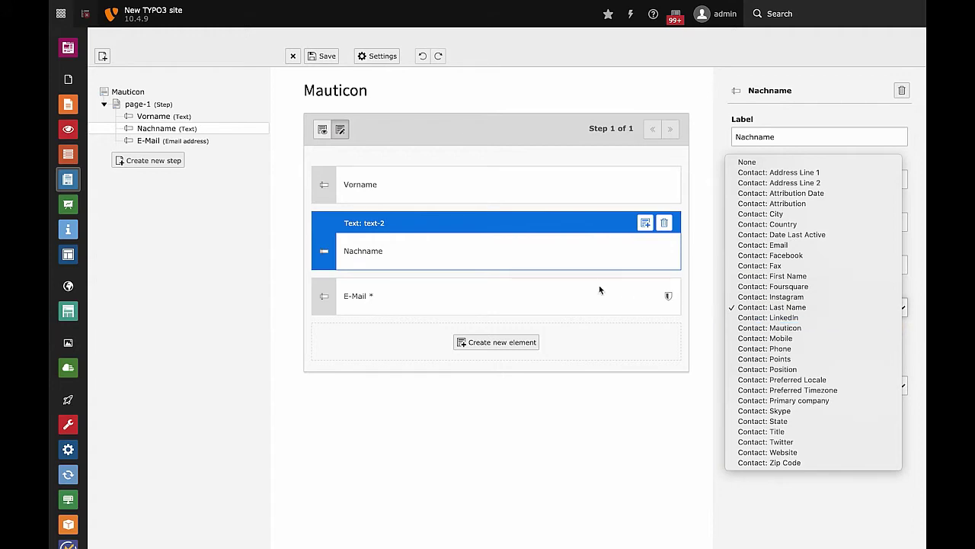
pyautogui.click(558, 294)
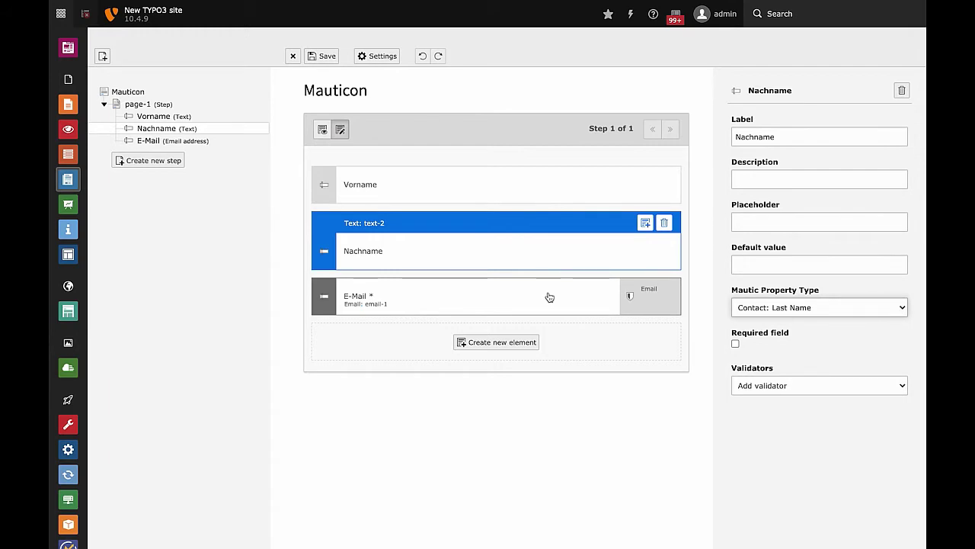
# Check the E-Mail field's Contact: Email mapping and Email validator, then leave the form editor.
pyautogui.click(550, 296)
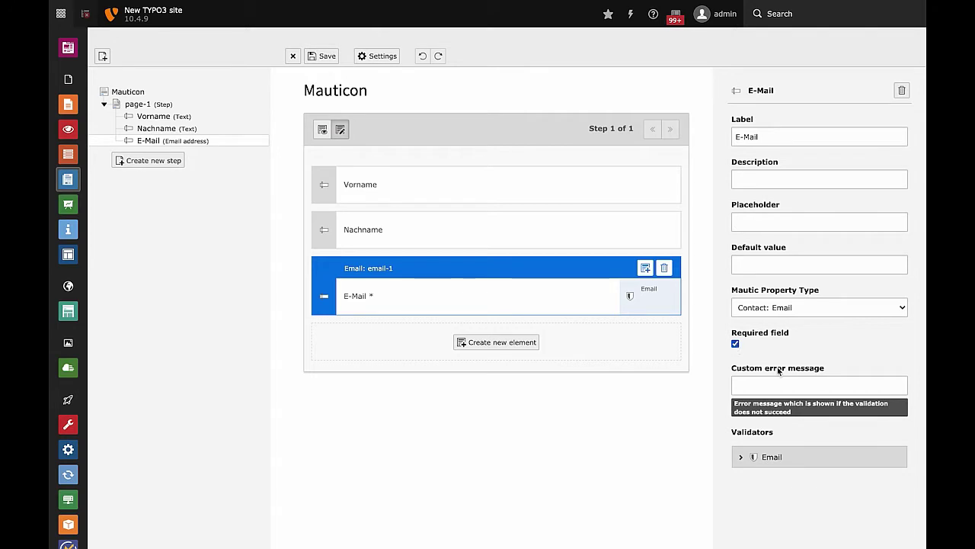
pyautogui.click(741, 459)
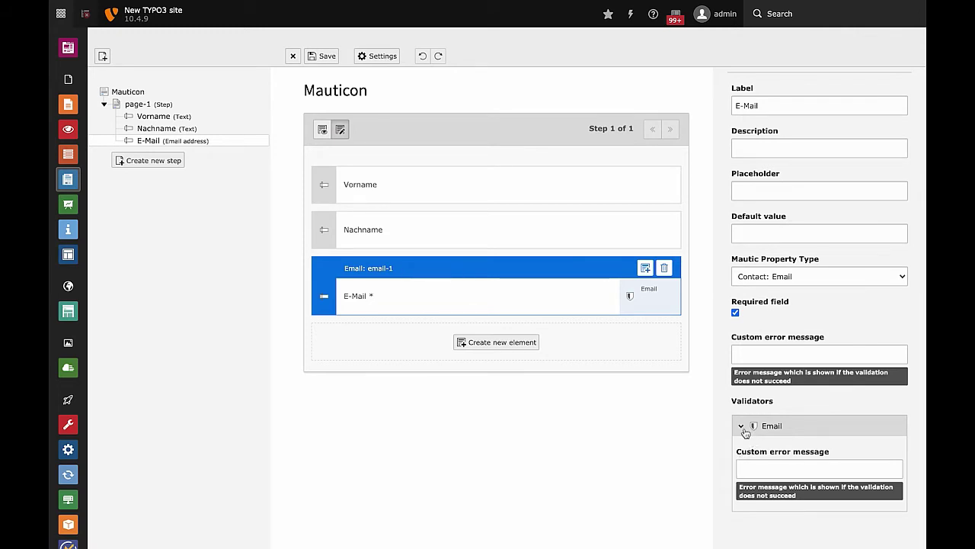
pyautogui.click(741, 426)
pyautogui.click(524, 230)
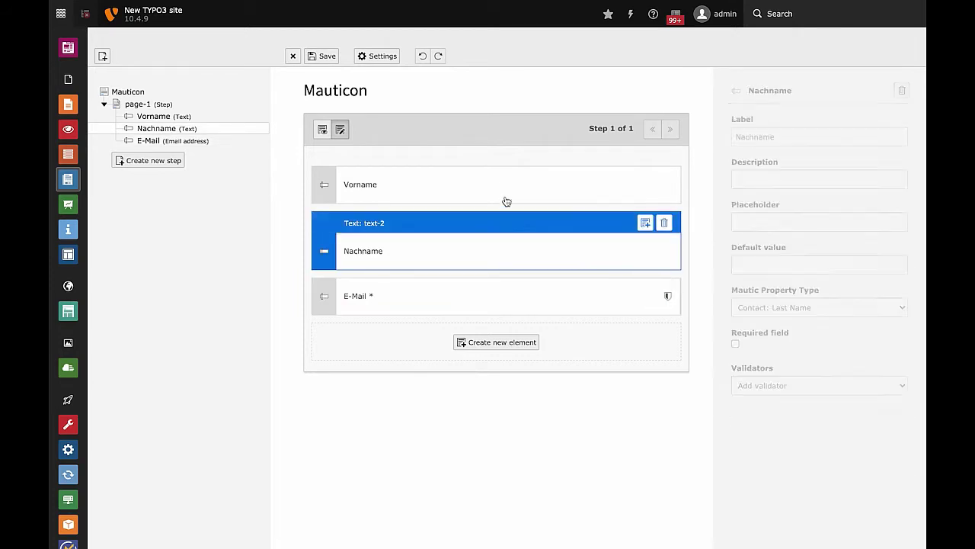
pyautogui.click(501, 198)
pyautogui.click(488, 248)
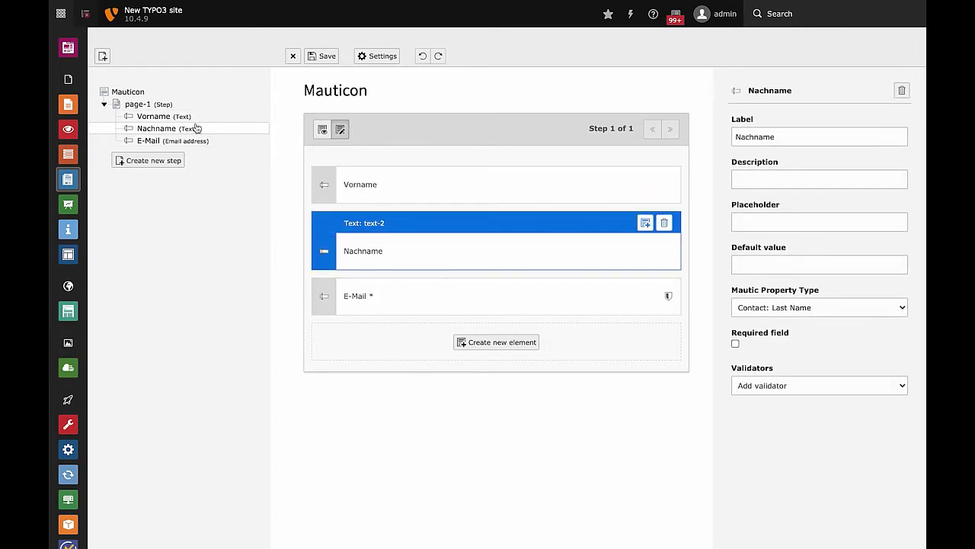
pyautogui.click(67, 104)
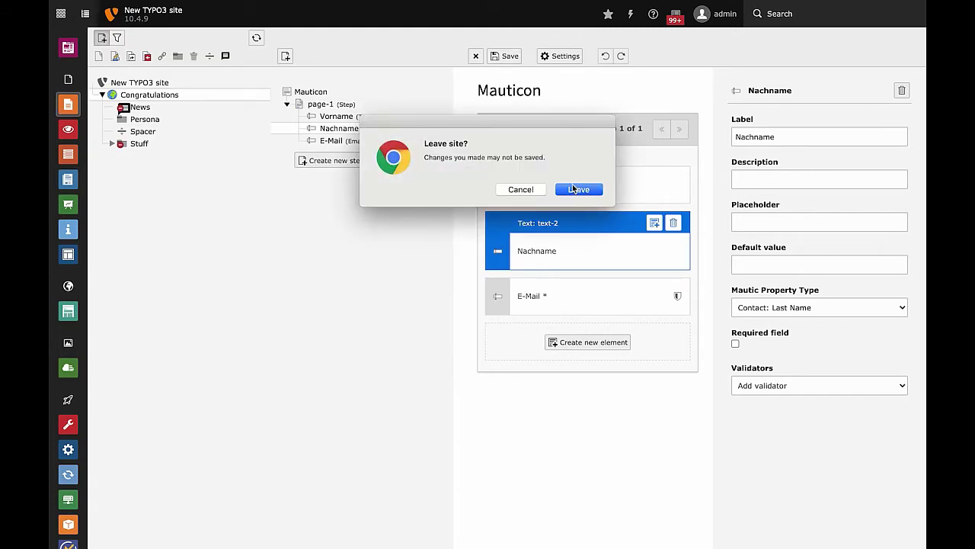
# Leave the form editor unsaved, hide the MautiCon teaser and unhide the Mauticon form element.
pyautogui.click(573, 189)
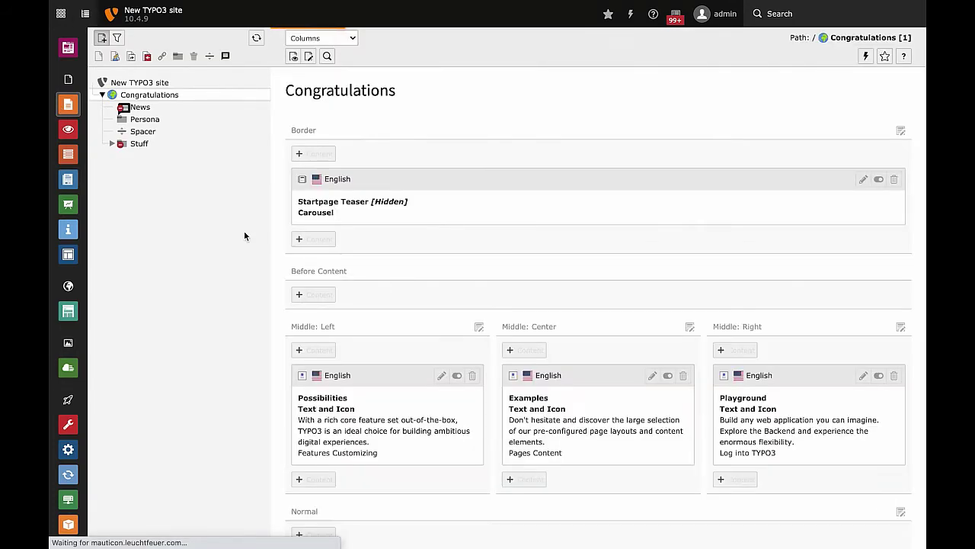
pyautogui.scroll(-10, 466, 366)
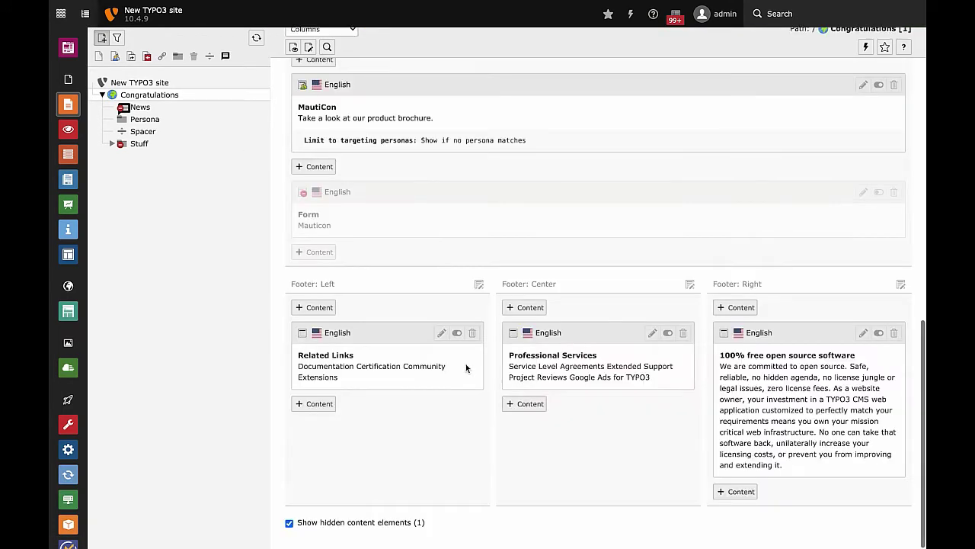
pyautogui.scroll(1, 737, 228)
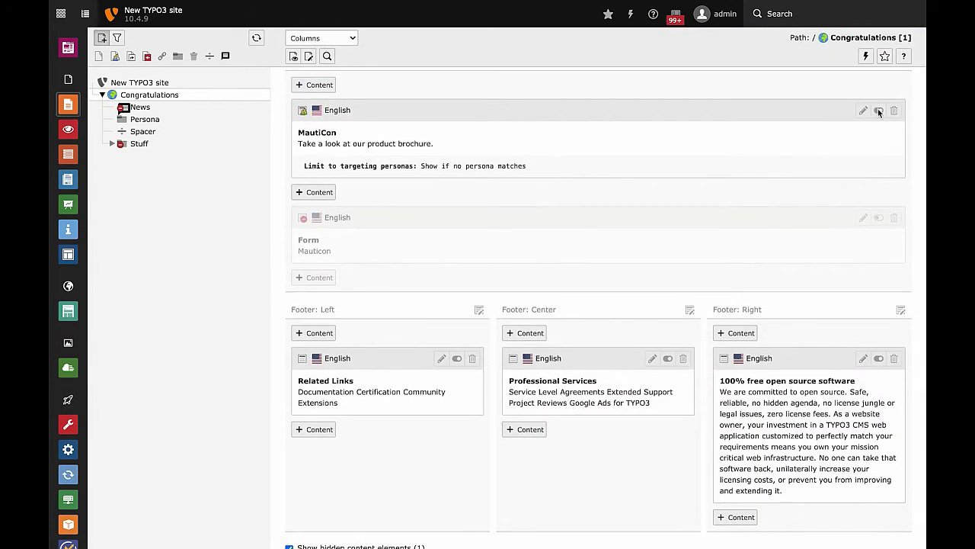
pyautogui.click(879, 111)
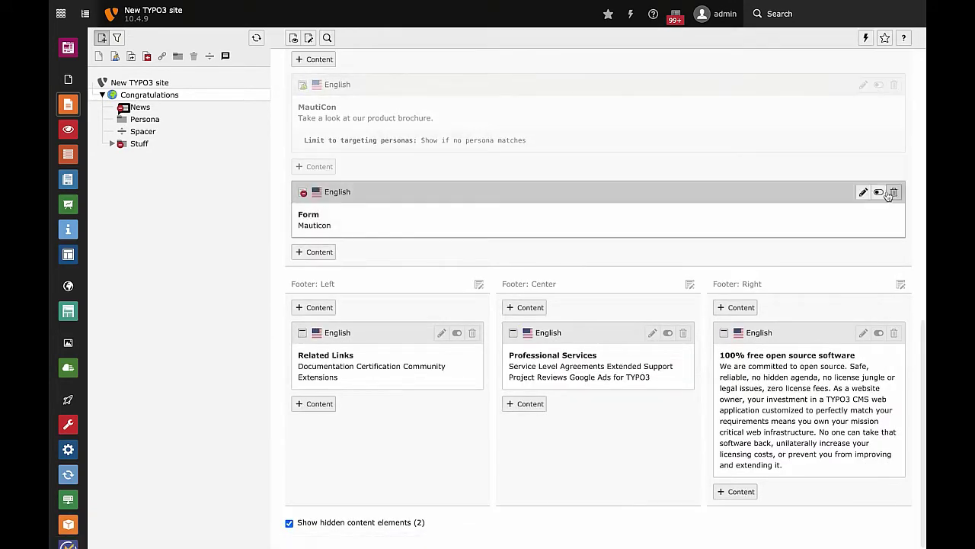
pyautogui.click(880, 192)
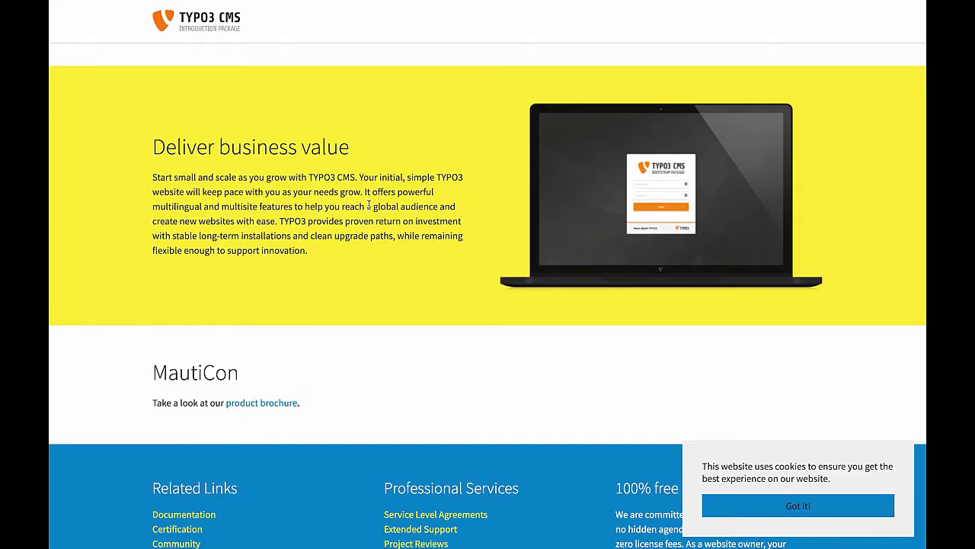
# Reload the site page and enter a first name in the Mauticon form.
pyautogui.press('F5')
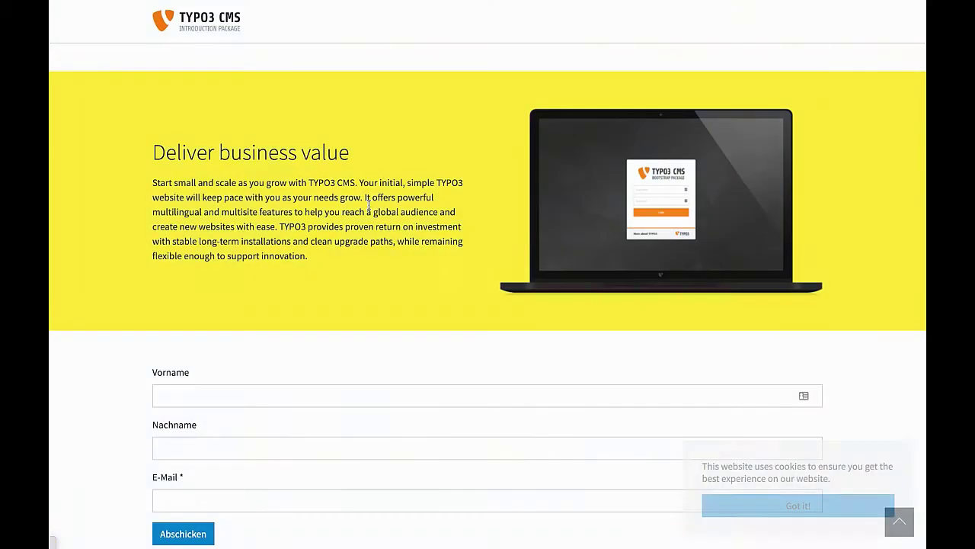
pyautogui.scroll(-2, 369, 204)
pyautogui.click(225, 326)
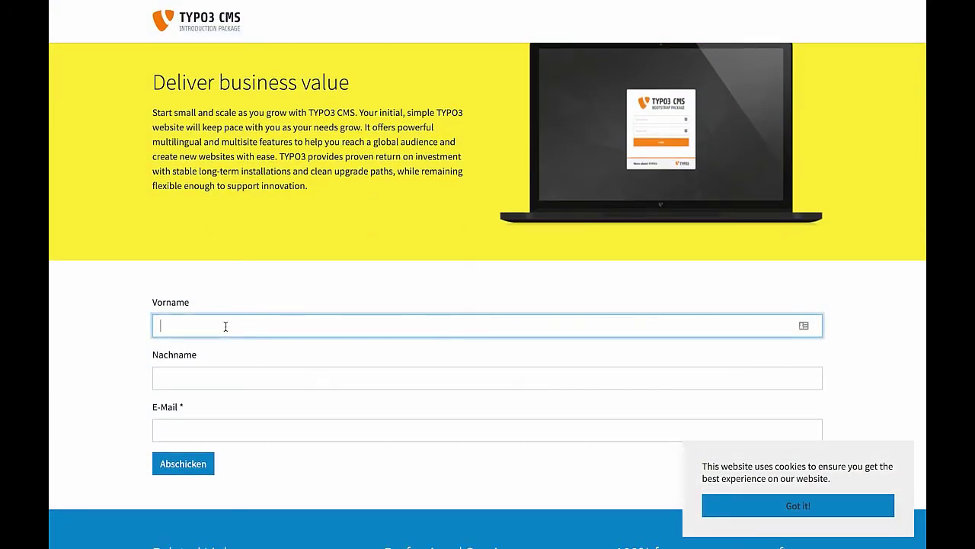
pyautogui.scroll(-1, 451, 348)
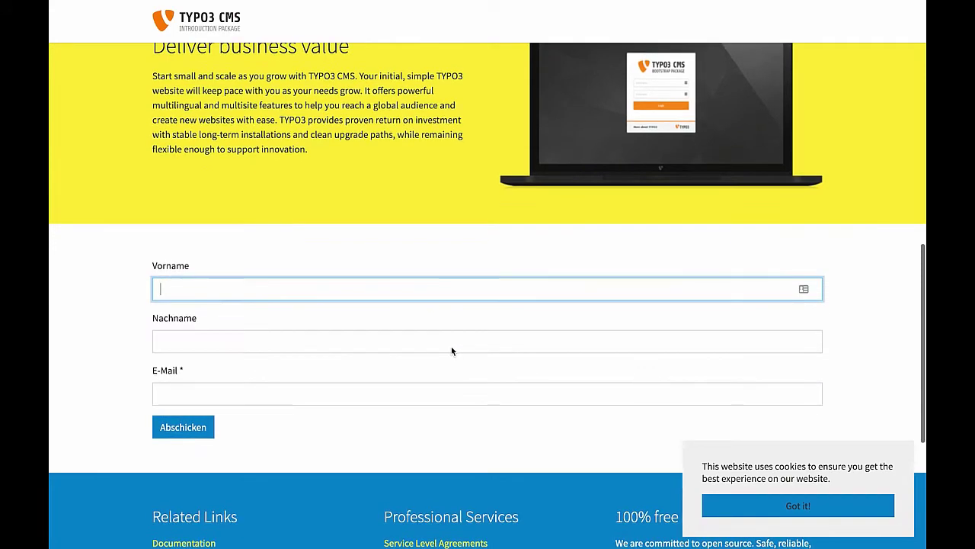
pyautogui.scroll(-2, 451, 347)
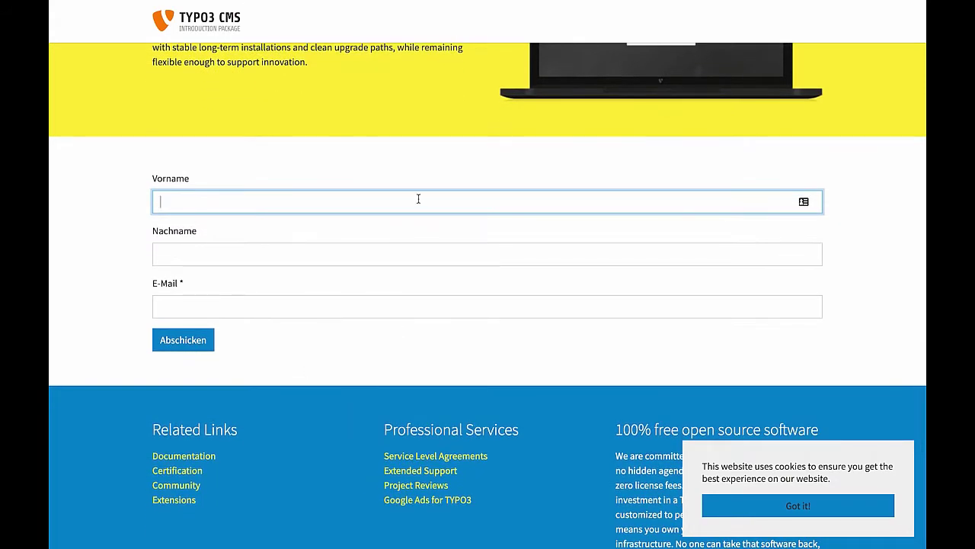
pyautogui.scroll(1, 419, 200)
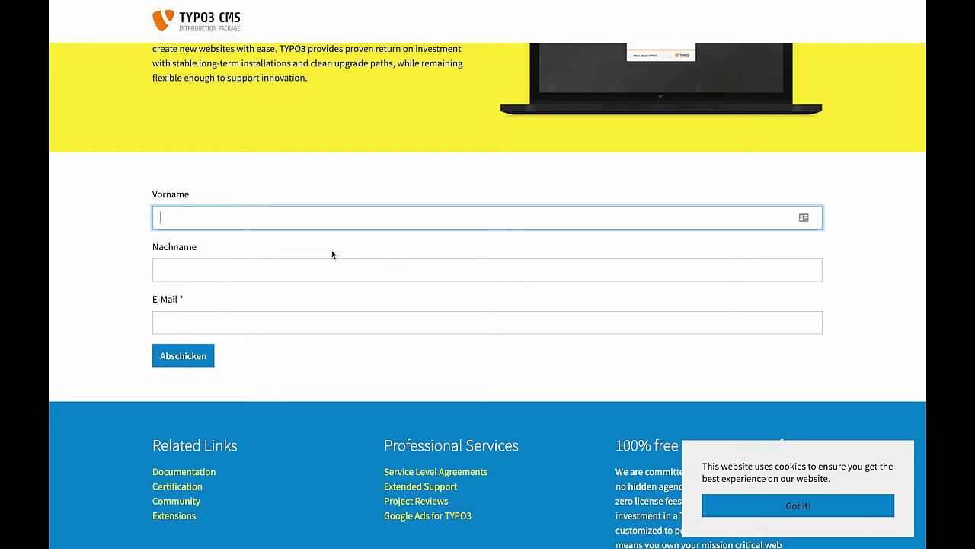
# Enter the last name and e-mail address, then submit the form.
pyautogui.press('Tab')
pyautogui.write('Wernd')
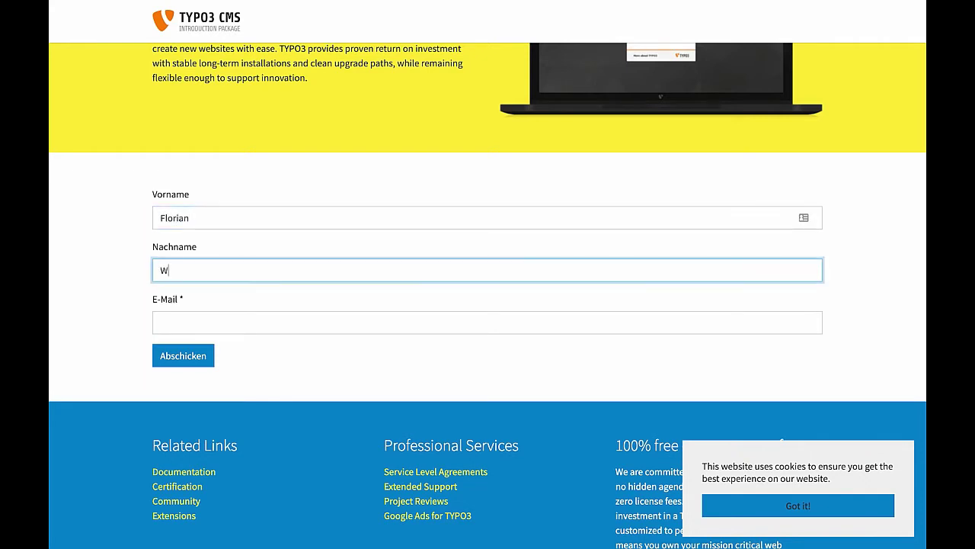
pyautogui.press('BackSpace')
pyautogui.press('BackSpace')
pyautogui.press('BackSpace')
pyautogui.write('ssek')
pyautogui.press('BackSpace')
pyautogui.write('ls')
pyautogui.press('Tab')
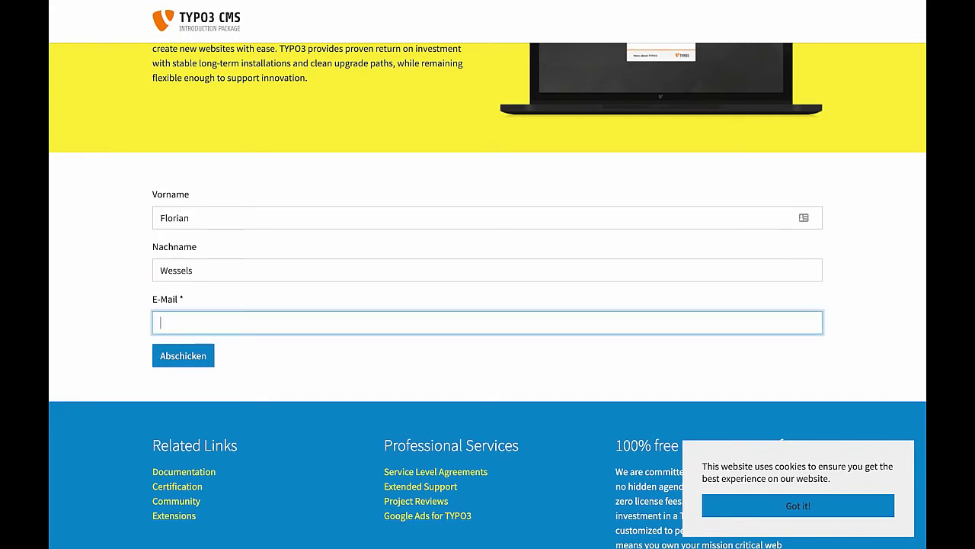
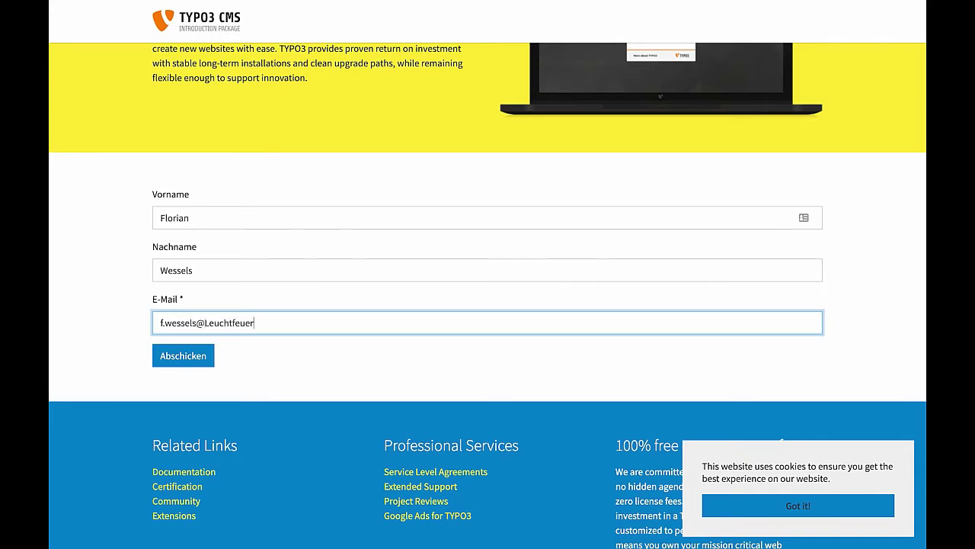
pyautogui.click(182, 356)
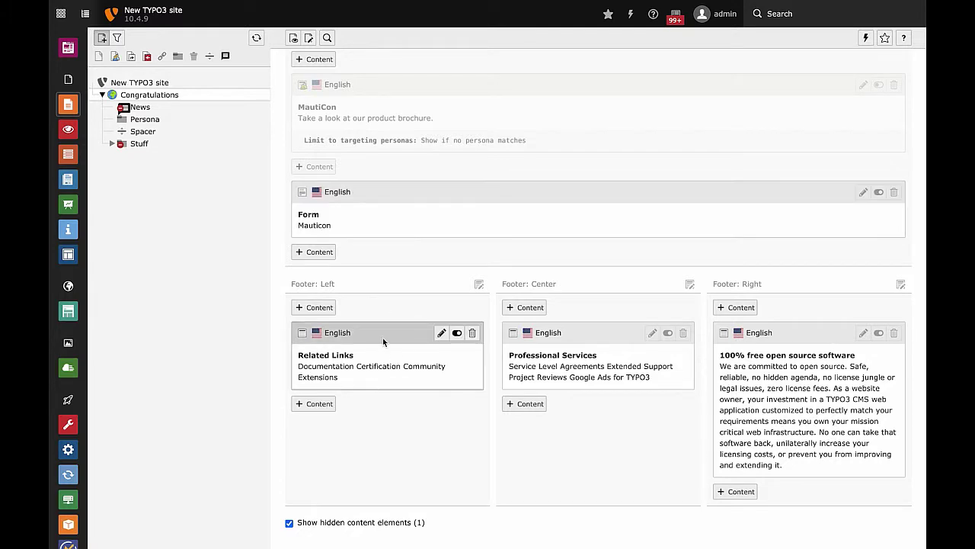
# Add a Mautic Form element using Mauticon [3] to the After Content area, then save and close.
pyautogui.click(317, 253)
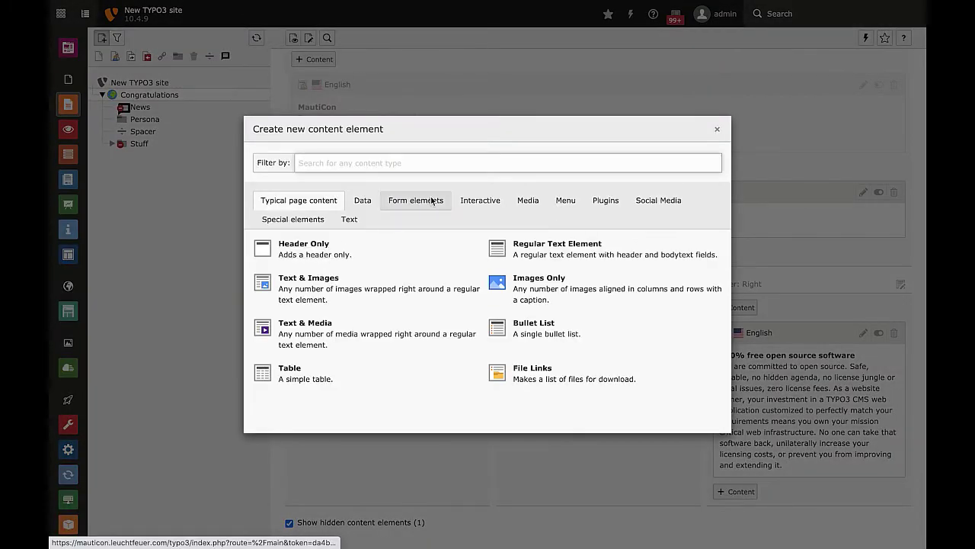
pyautogui.click(432, 201)
pyautogui.click(541, 309)
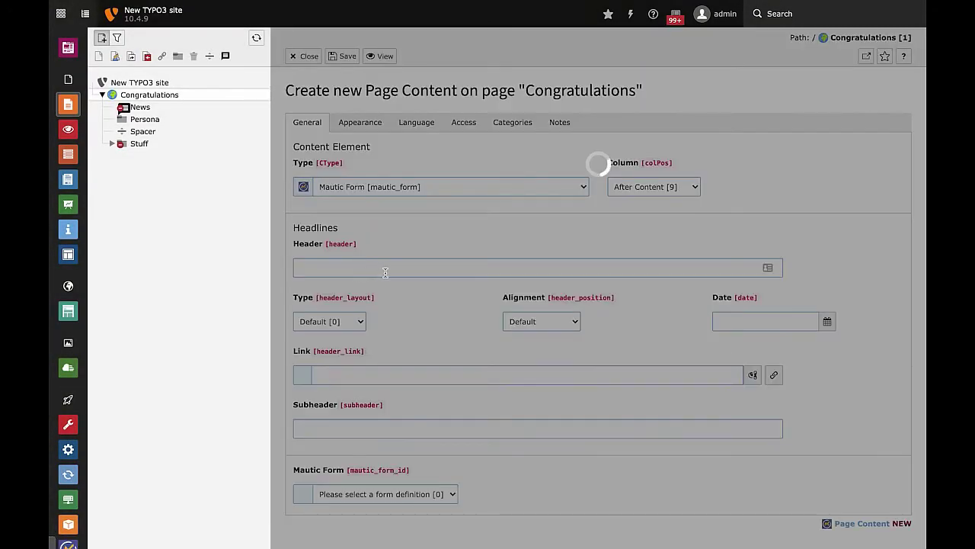
pyautogui.scroll(-1, 423, 197)
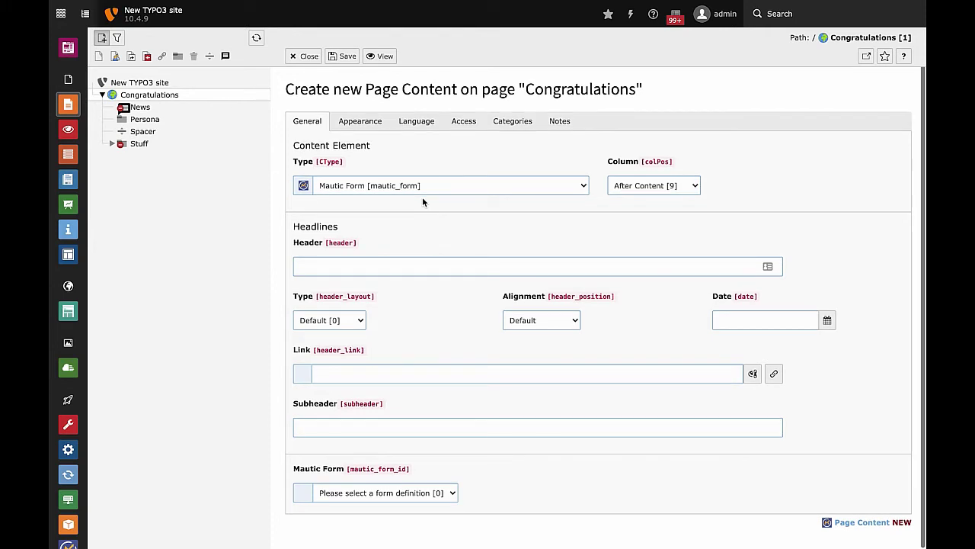
pyautogui.click(411, 493)
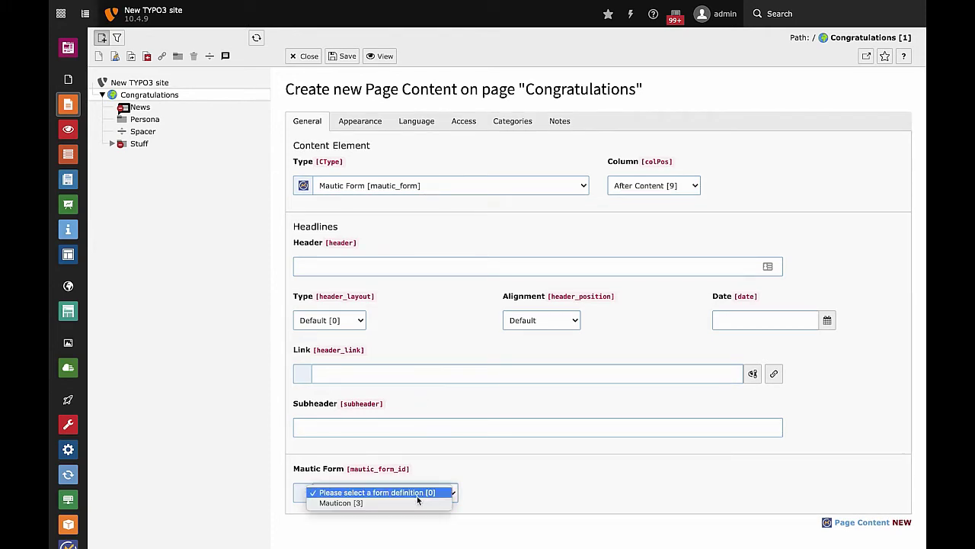
pyautogui.click(379, 501)
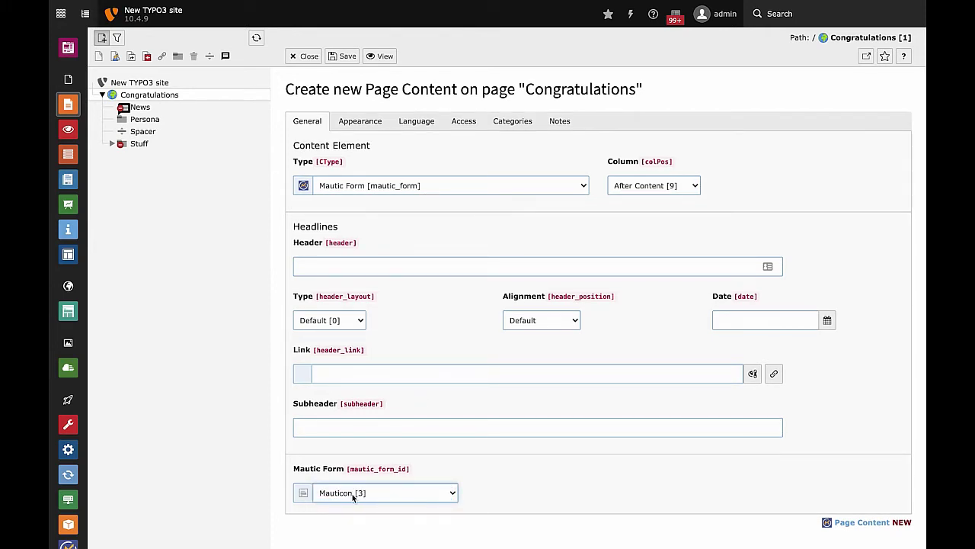
pyautogui.click(344, 57)
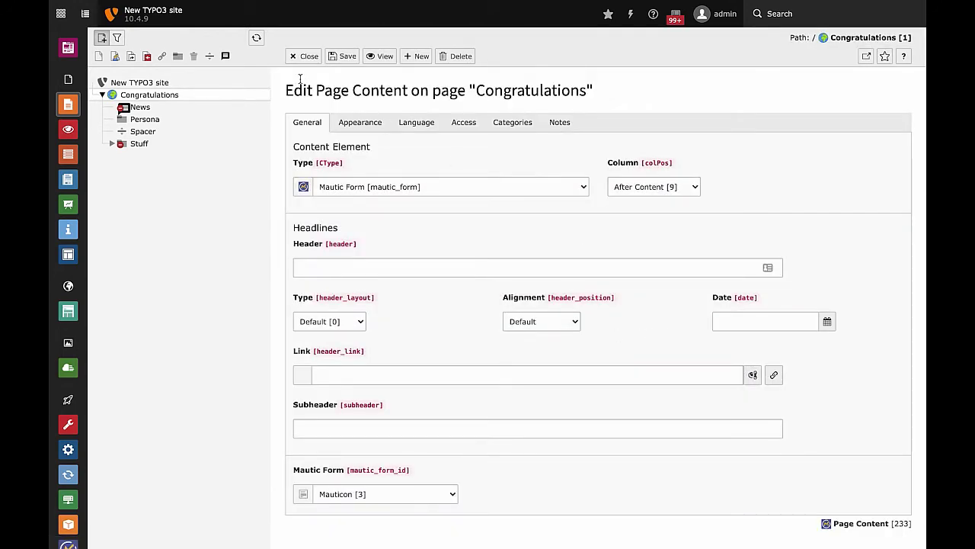
pyautogui.click(305, 56)
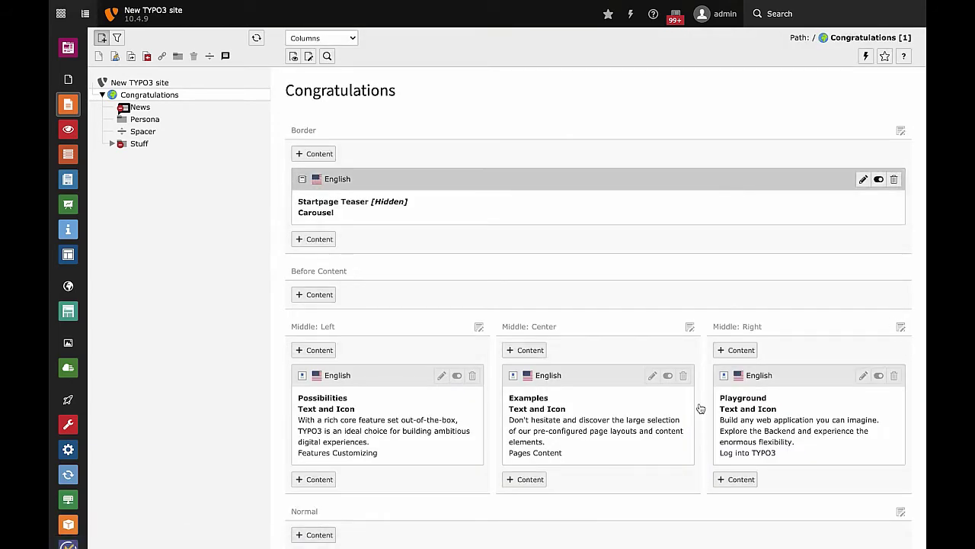
# Scroll down the Page module to review the new Mautic Form content element's details.
pyautogui.scroll(-5, 700, 403)
pyautogui.scroll(-4, 760, 416)
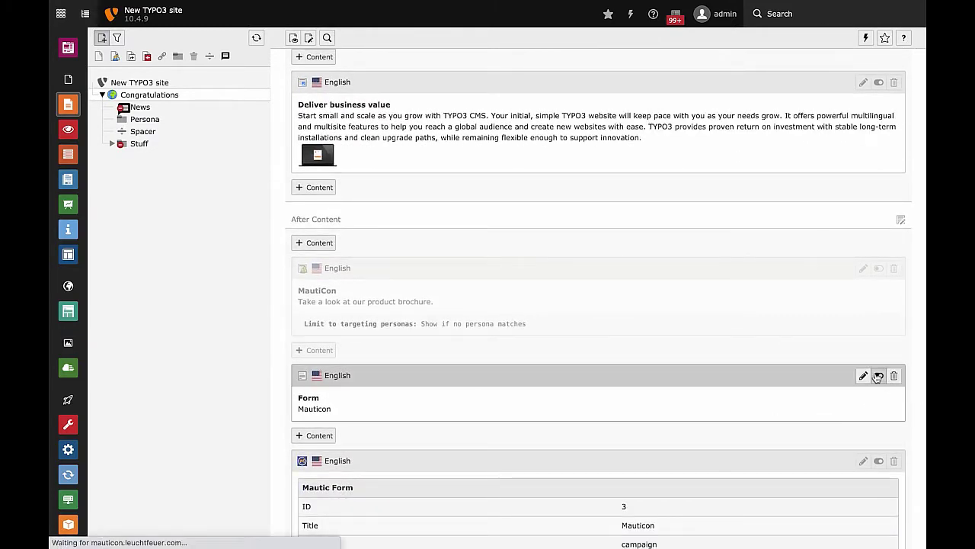
pyautogui.scroll(-1, 527, 454)
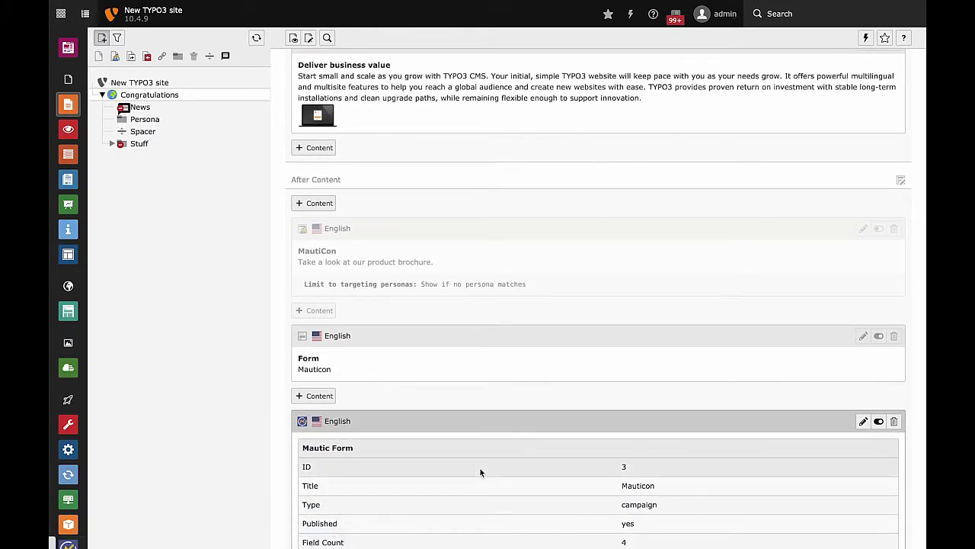
pyautogui.scroll(-5, 414, 471)
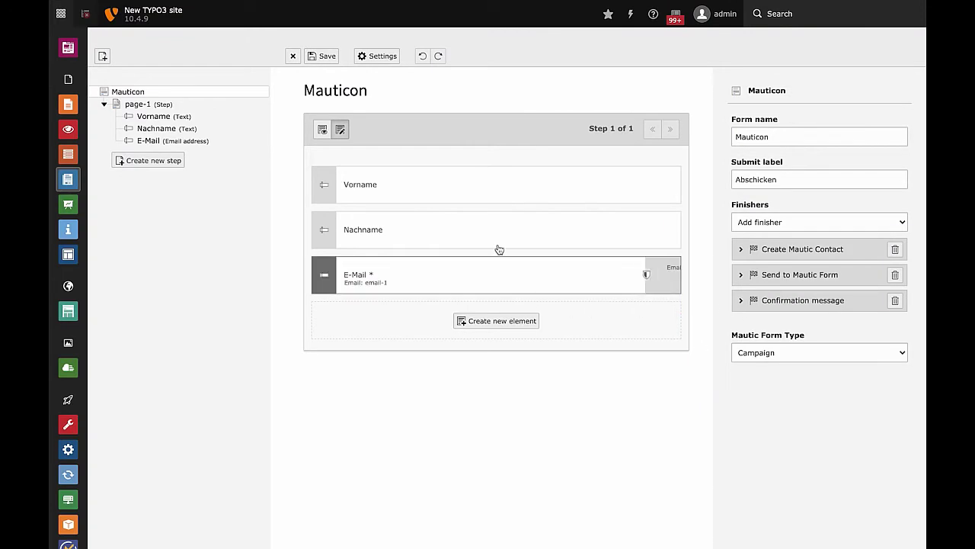
pyautogui.click(501, 188)
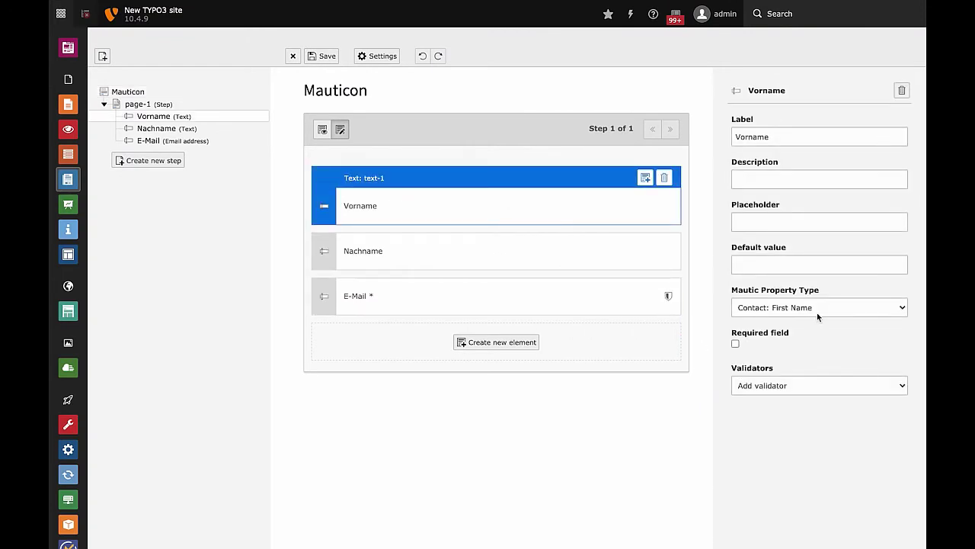
pyautogui.click(817, 312)
pyautogui.click(593, 408)
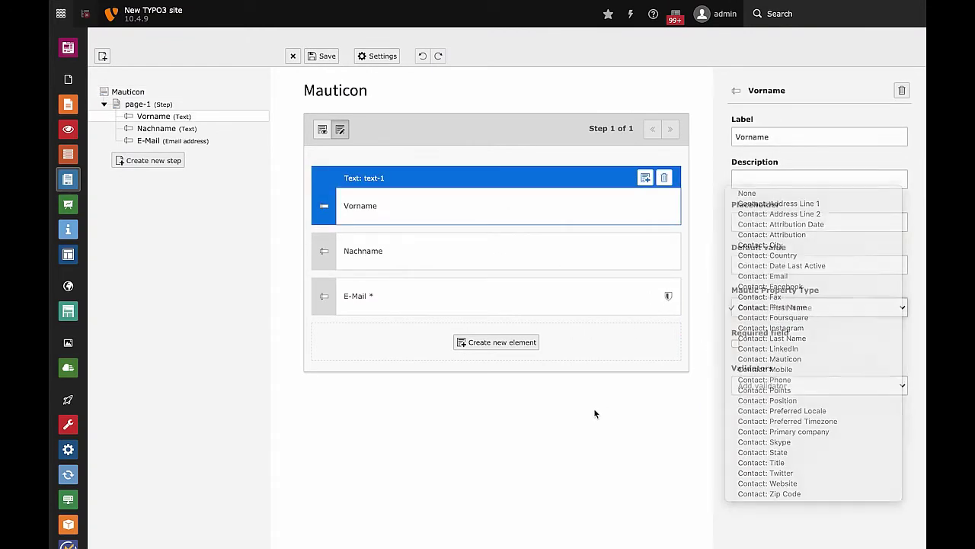
pyautogui.click(133, 92)
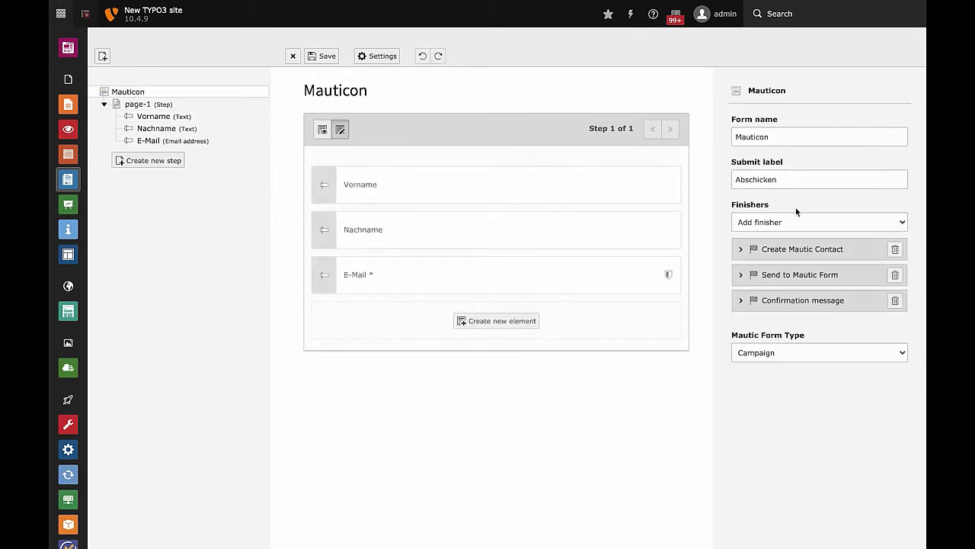